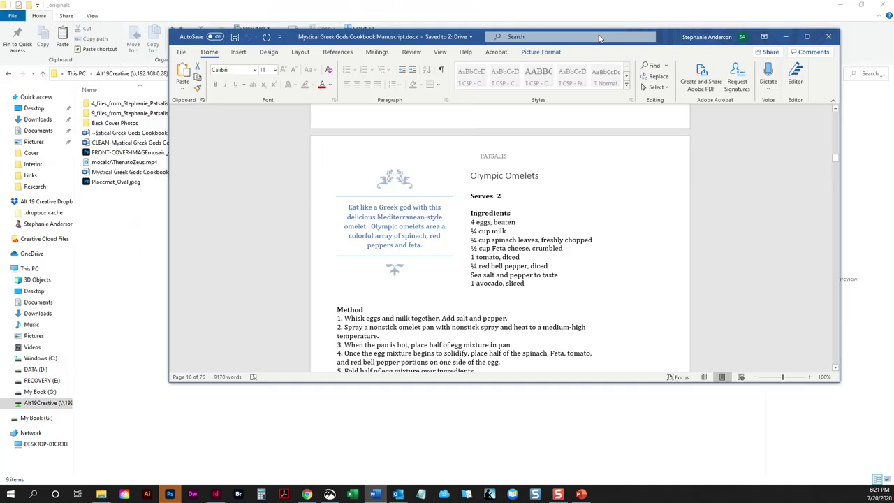
# - Look through the manuscript's recipe pages from Olympic Omelets to Athena's Cinnamon Honey Muffins, examining the embedded decorations and illustrations
pyautogui.scroll(-1, 512, 213)
pyautogui.click(513, 213)
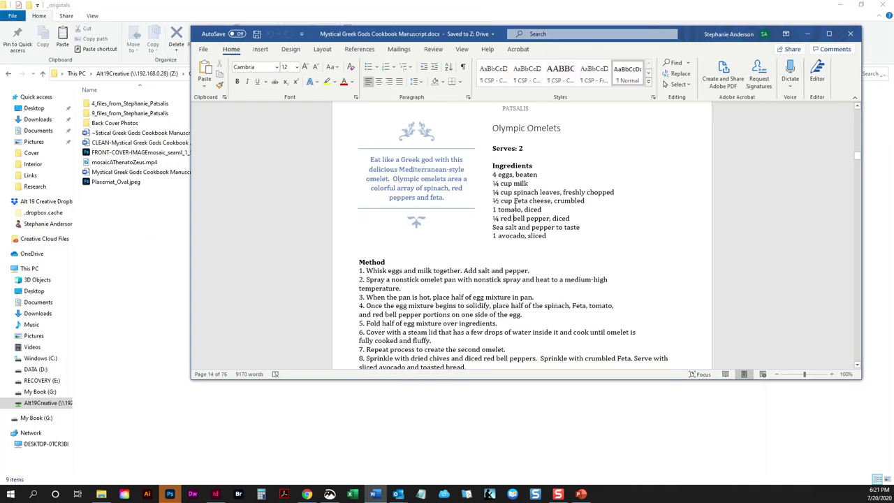
pyautogui.scroll(2, 447, 220)
pyautogui.scroll(2, 381, 229)
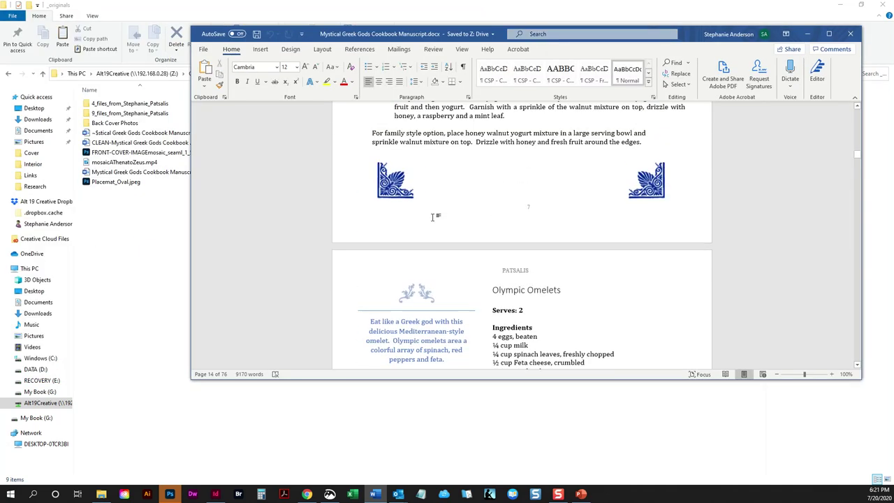
pyautogui.click(381, 218)
pyautogui.scroll(-4, 510, 210)
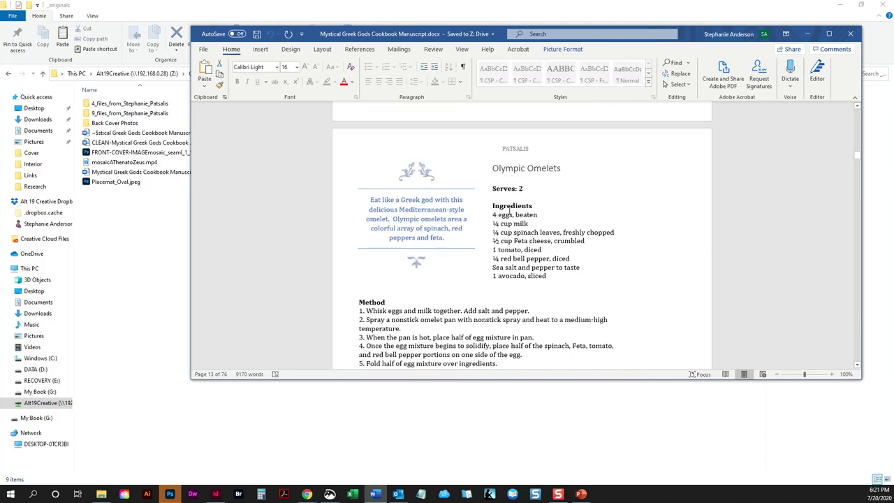
pyautogui.scroll(-12, 510, 211)
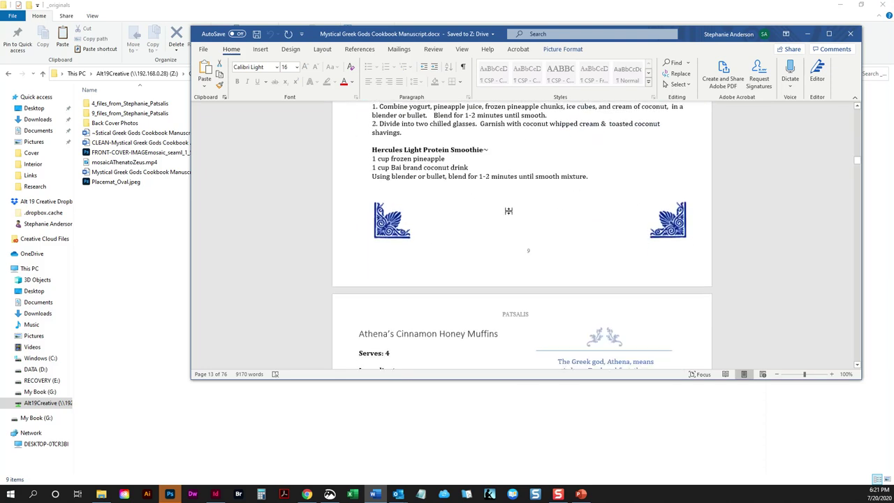
pyautogui.scroll(-1, 510, 211)
pyautogui.click(625, 200)
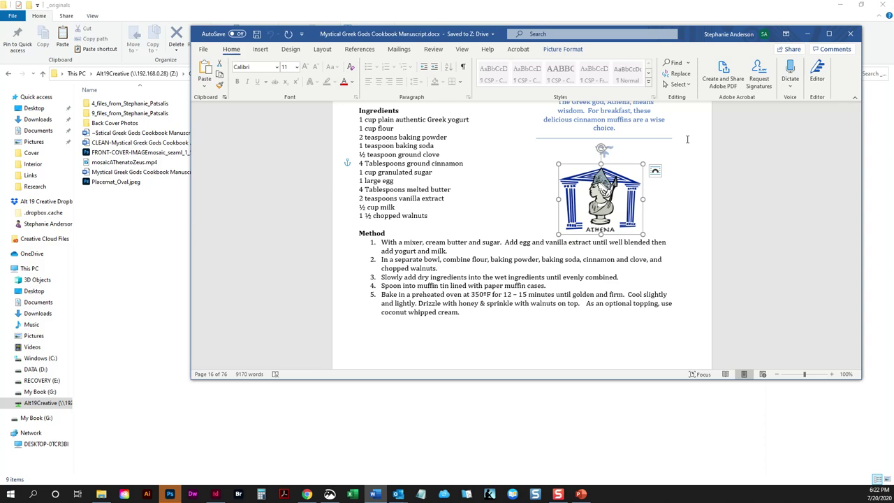
pyautogui.scroll(-3, 650, 213)
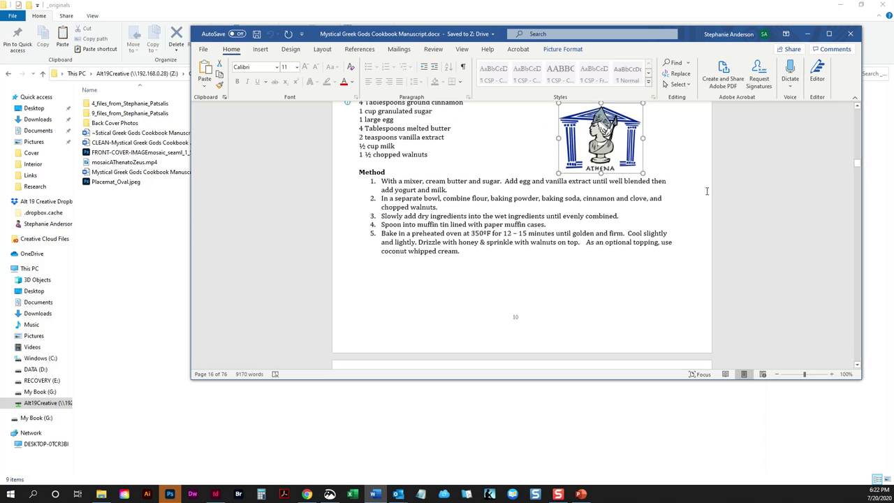
pyautogui.scroll(4, 650, 213)
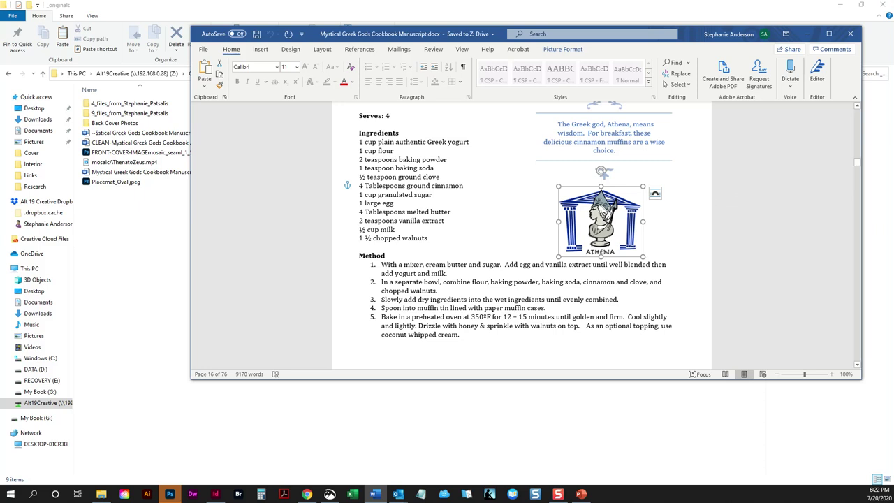
# - Inspect the ornament and Athena illustration on the muffin recipe page, display the illustration's picture commands, and close the manuscript
pyautogui.click(678, 200)
pyautogui.click(611, 222)
pyautogui.click(609, 174)
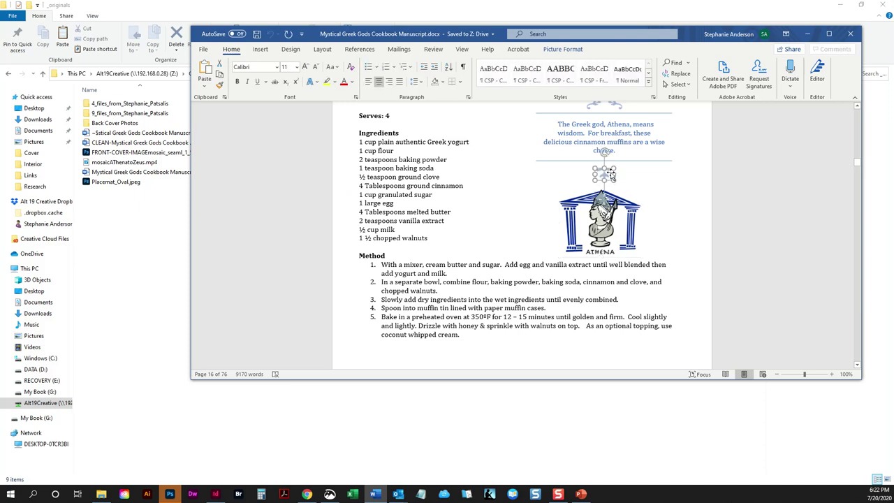
pyautogui.click(618, 209)
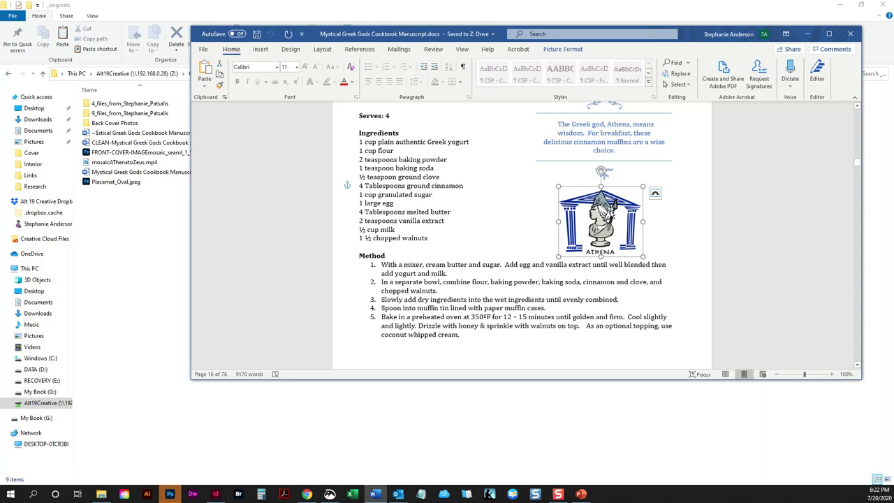
pyautogui.click(653, 221)
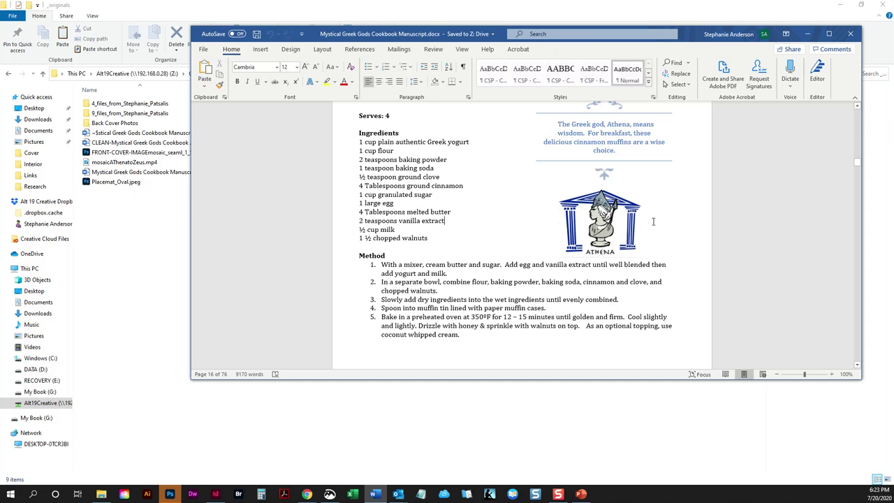
pyautogui.click(597, 226)
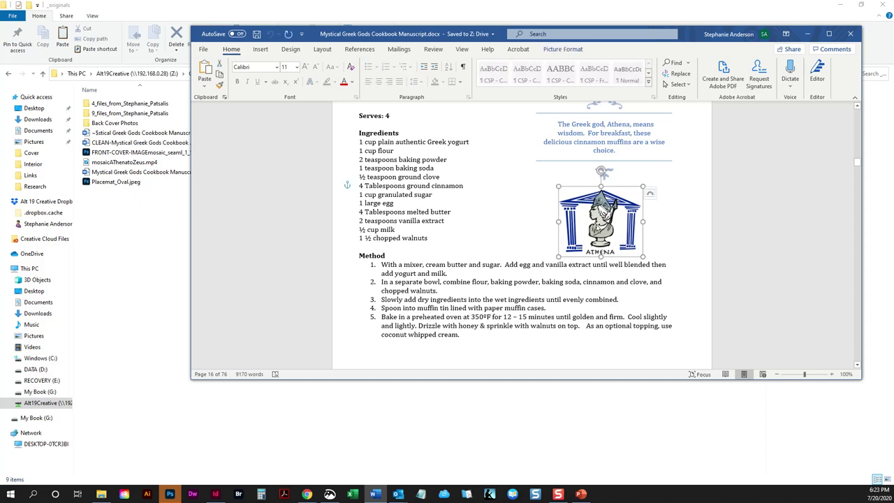
pyautogui.click(649, 225)
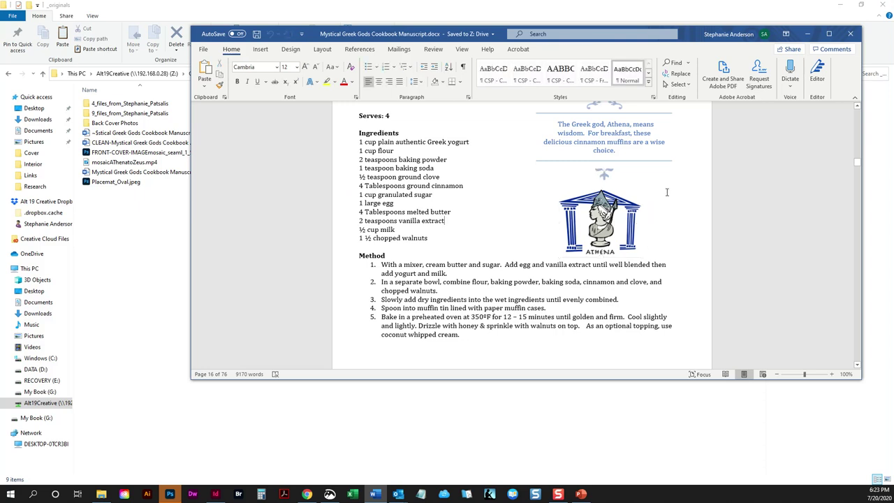
pyautogui.click(632, 223)
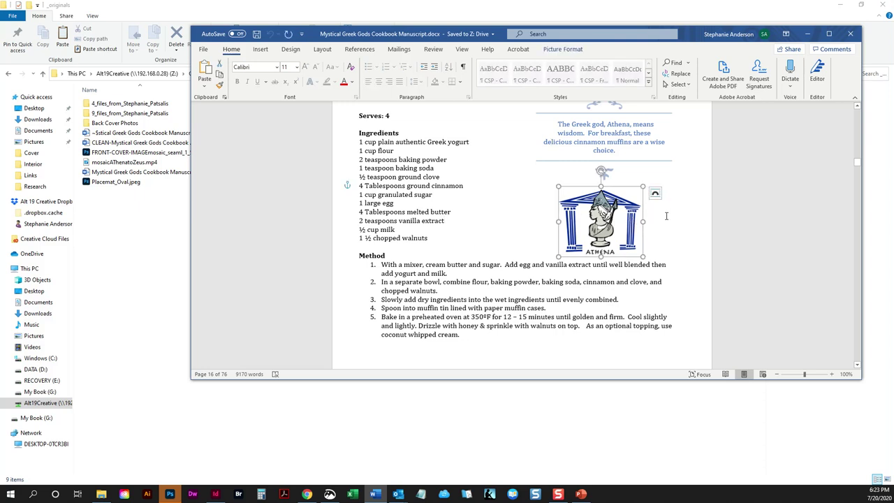
pyautogui.click(666, 216)
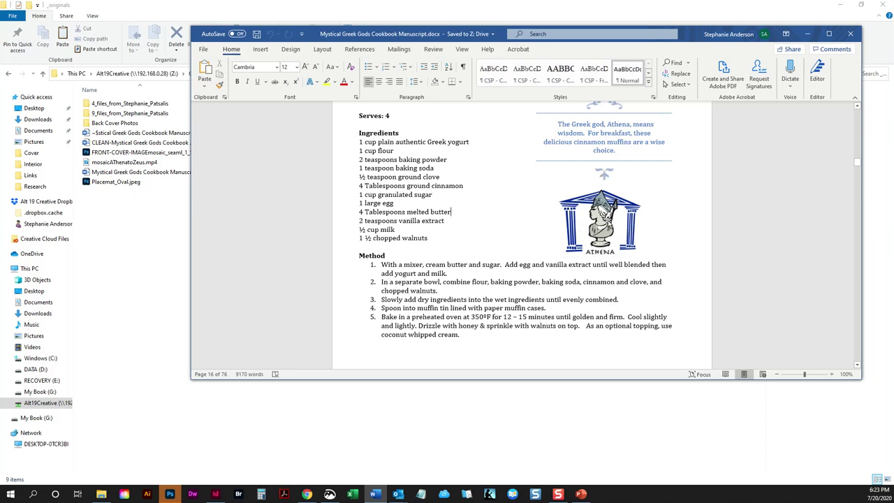
pyautogui.rightClick(591, 222)
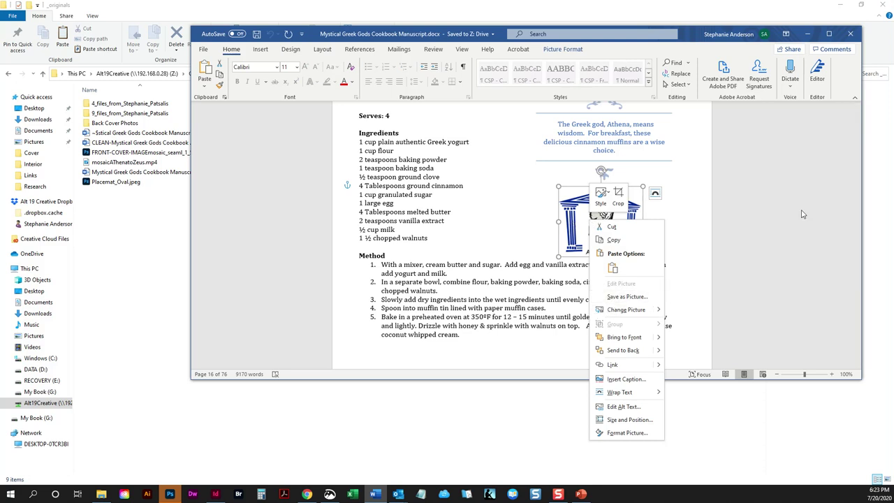
pyautogui.click(850, 34)
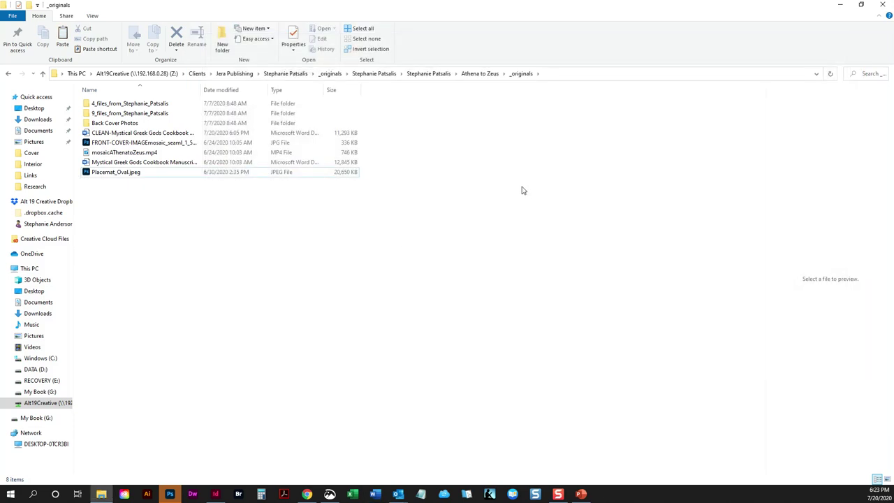
# - Reopen the Mystical Greek Gods Cookbook Manuscript and display the Image Size and Quality settings in the advanced Word options
pyautogui.click(143, 163)
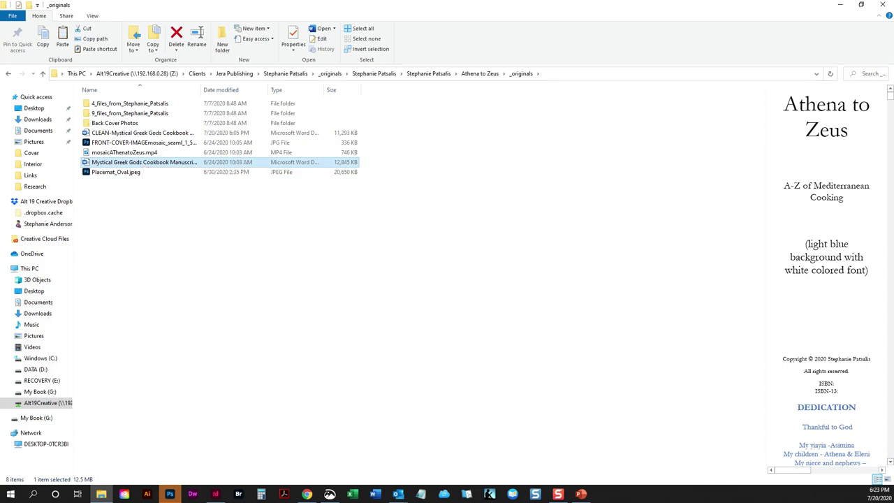
pyautogui.doubleClick(175, 168)
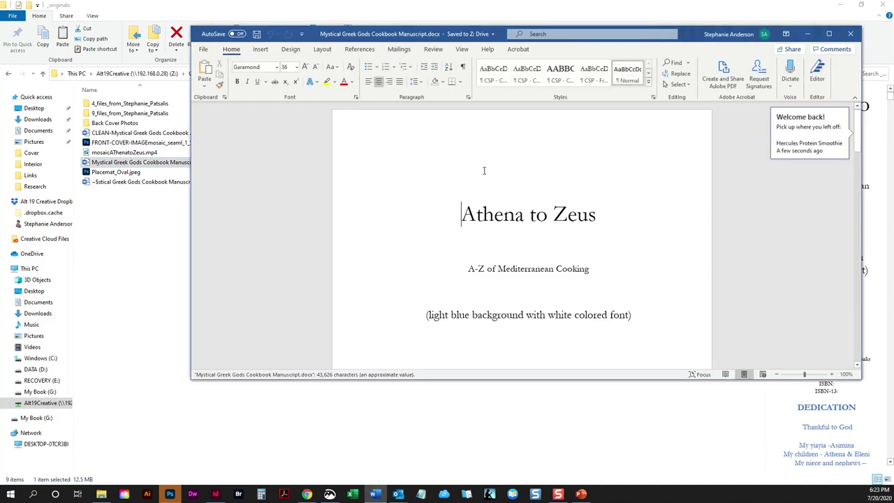
pyautogui.scroll(-3, 492, 183)
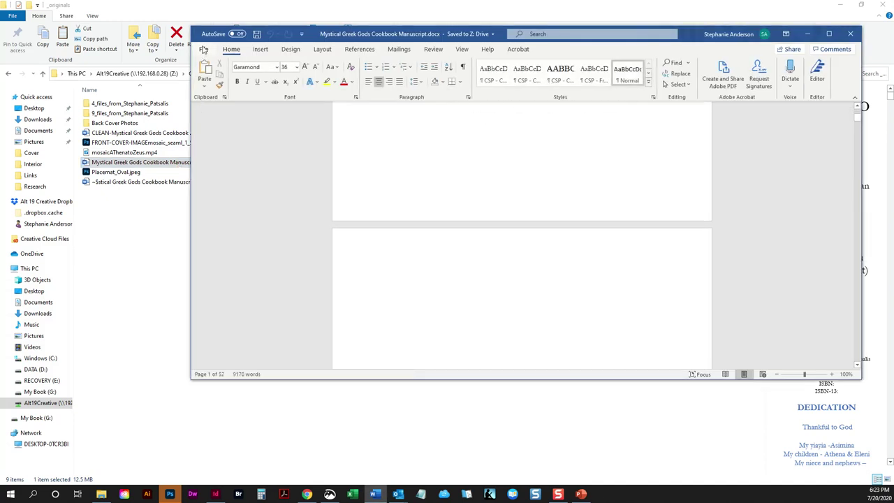
pyautogui.click(204, 49)
pyautogui.click(222, 361)
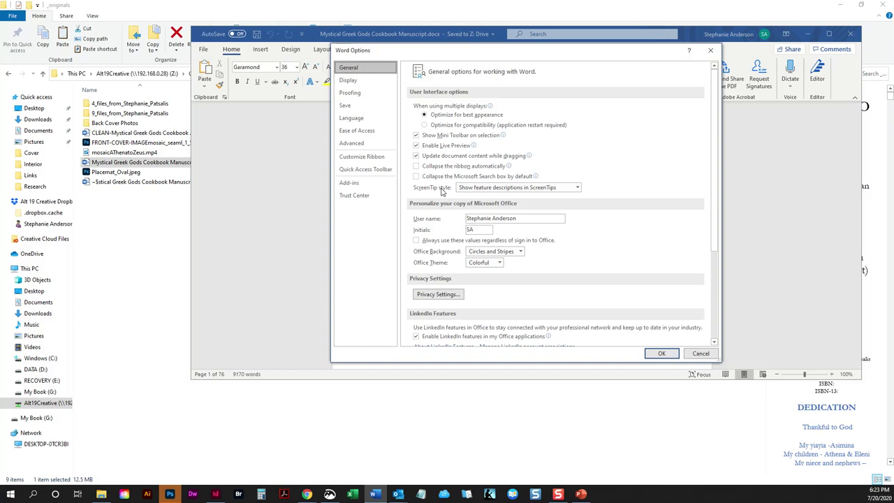
pyautogui.click(367, 144)
pyautogui.scroll(-8, 449, 240)
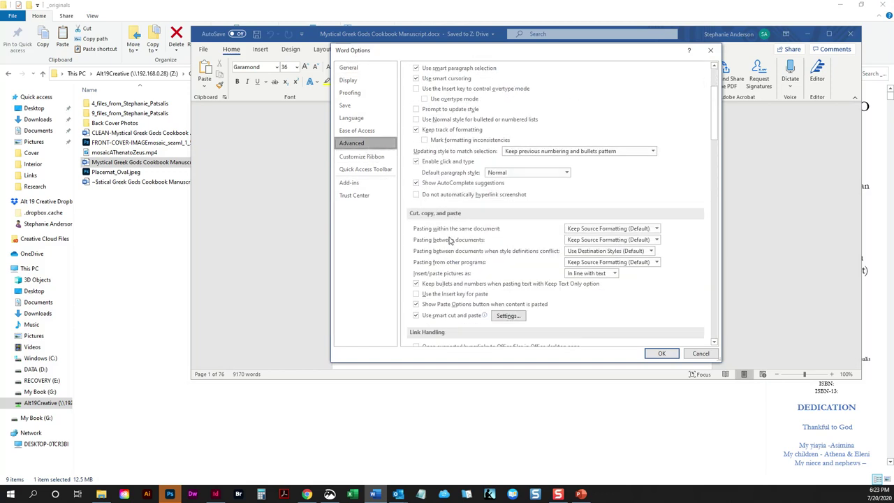
pyautogui.scroll(-1, 450, 241)
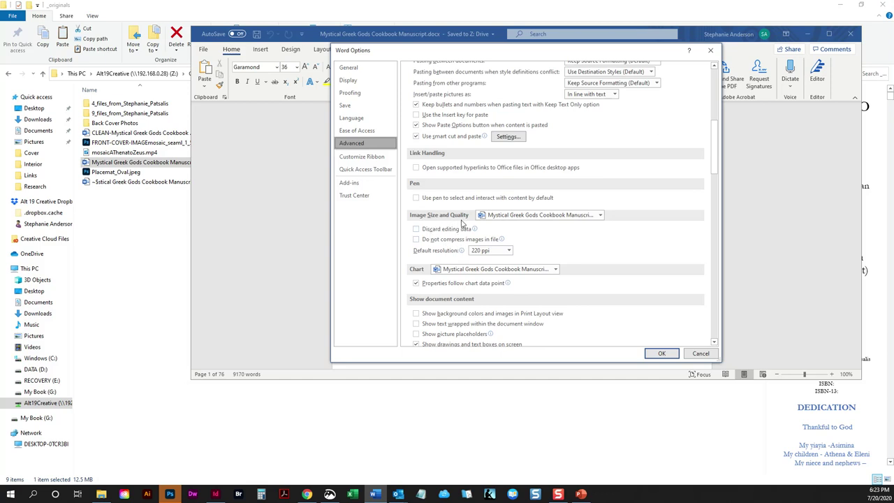
# - Choose 330 ppi as the manuscript's default image resolution, review the other resolution choices, and discard the options changes
pyautogui.click(486, 252)
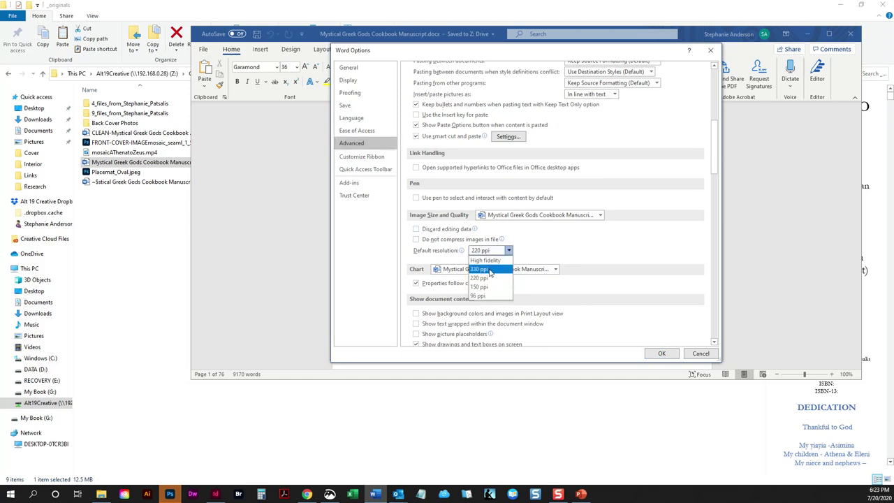
pyautogui.click(490, 271)
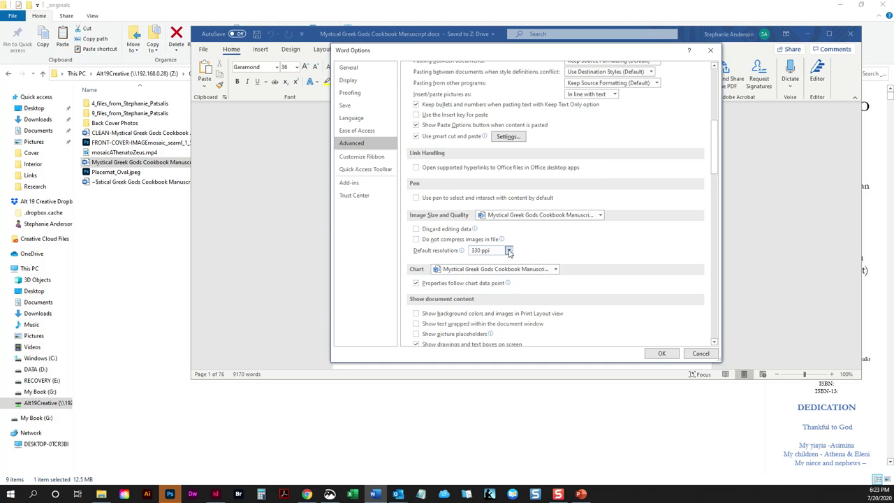
pyautogui.click(509, 251)
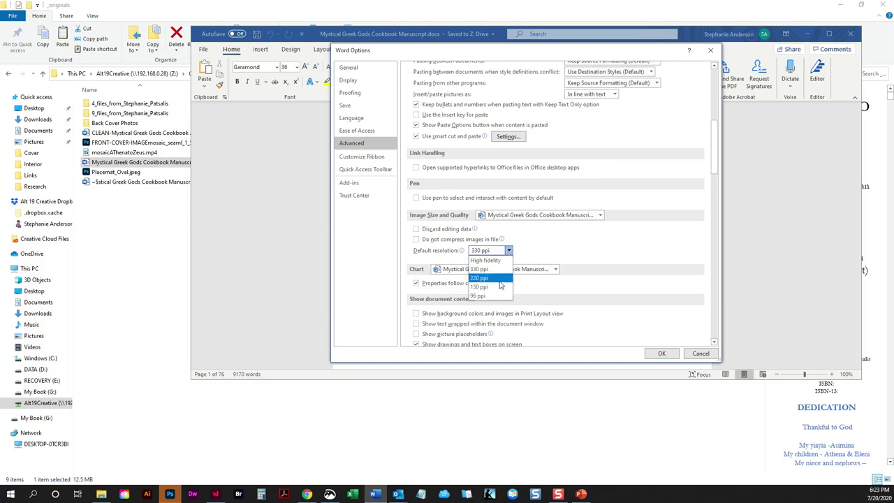
pyautogui.click(533, 243)
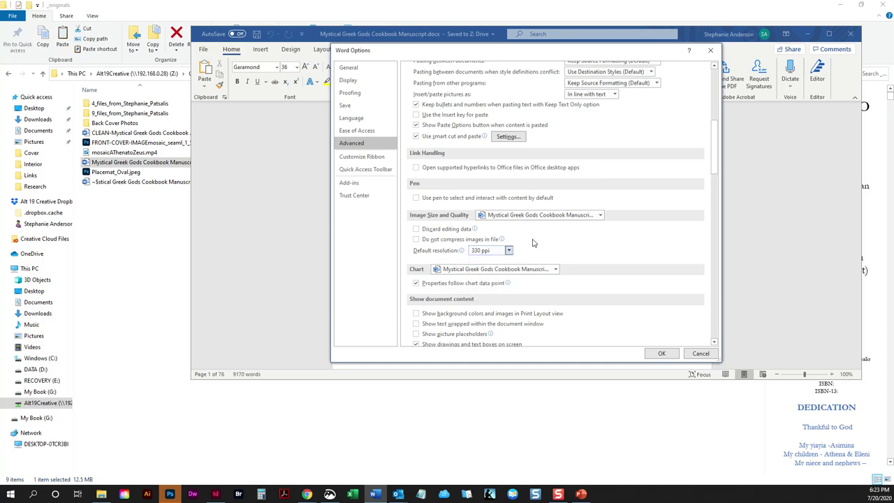
pyautogui.moveTo(462, 234)
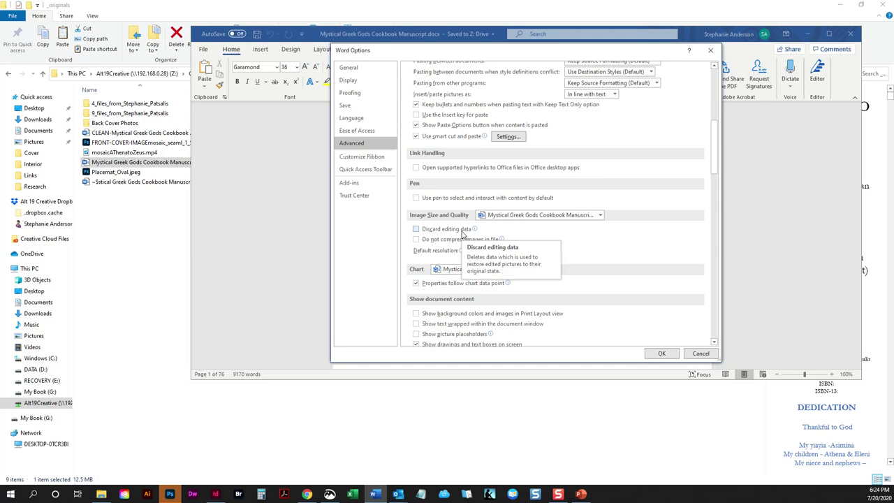
pyautogui.click(508, 252)
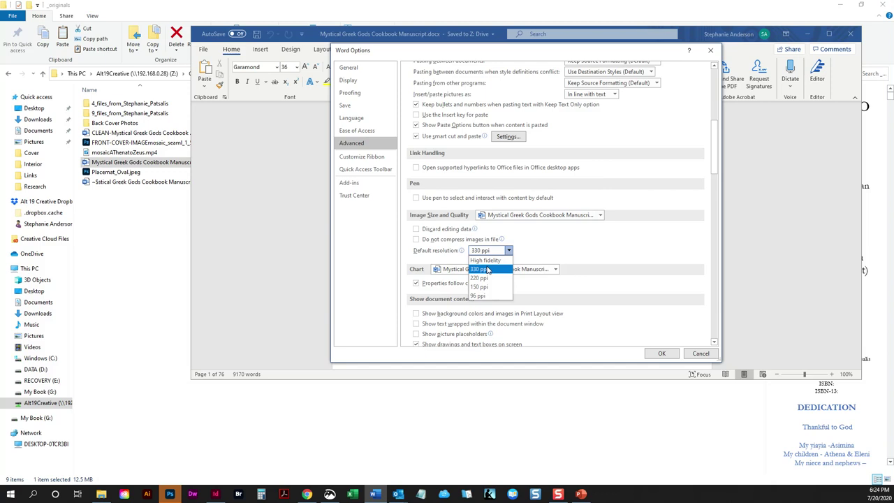
pyautogui.click(487, 269)
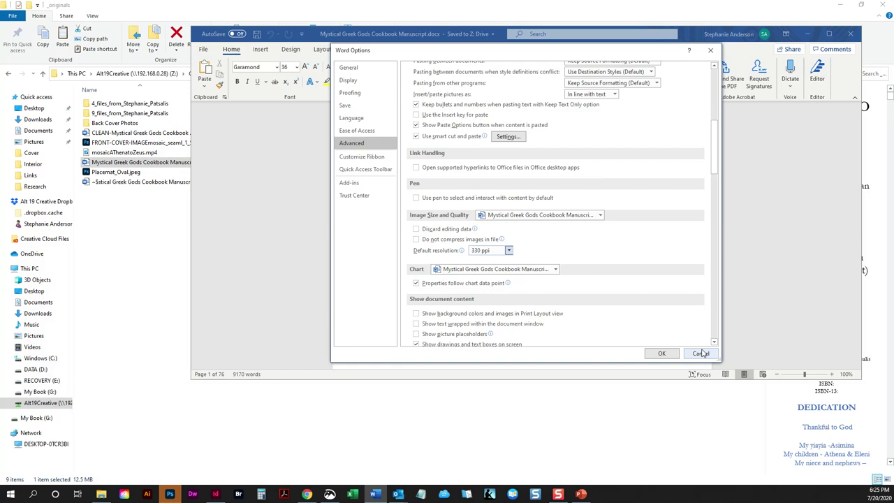
pyautogui.click(700, 354)
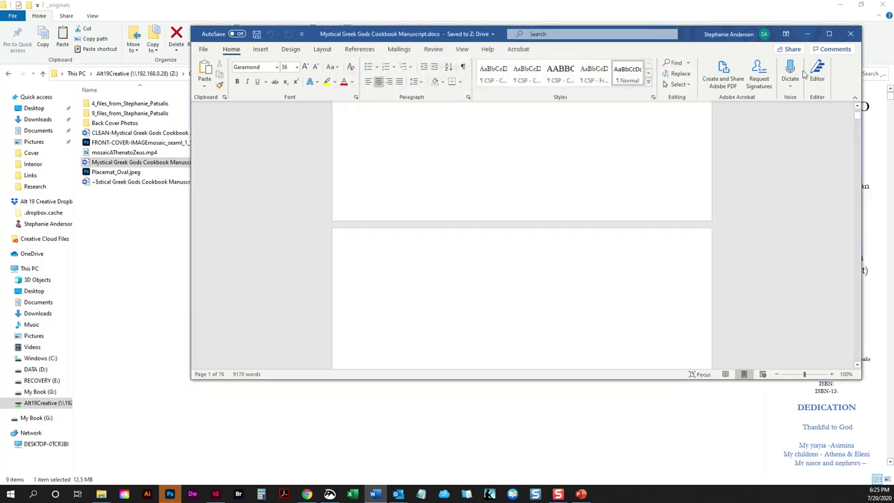
# - Close the manuscript and duplicate its Word file within the _originals folder
pyautogui.click(850, 34)
pyautogui.click(214, 234)
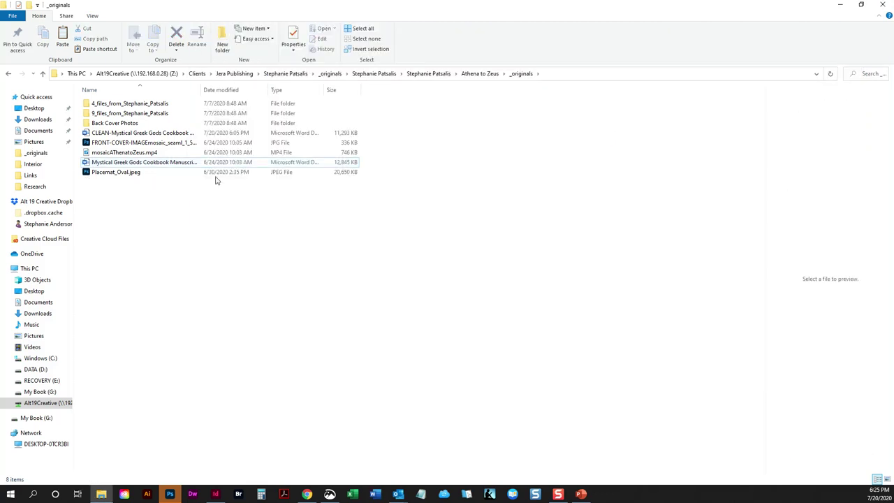
pyautogui.click(175, 163)
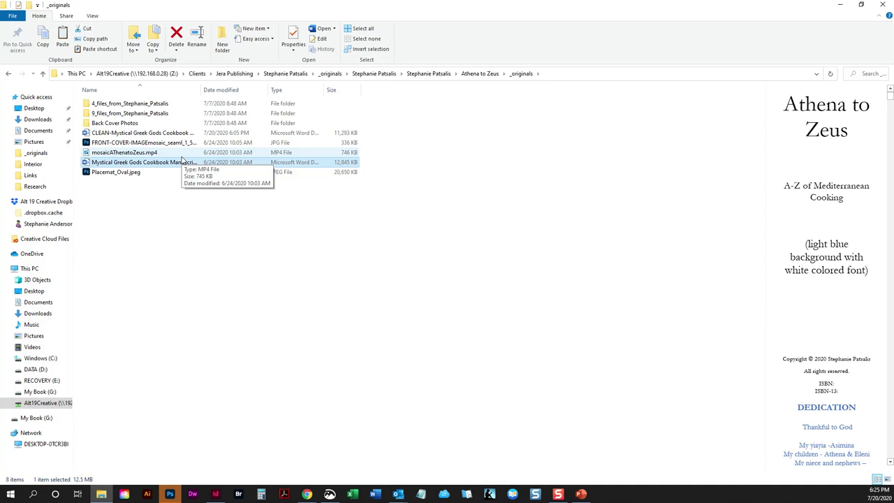
pyautogui.click(180, 230)
pyautogui.click(166, 164)
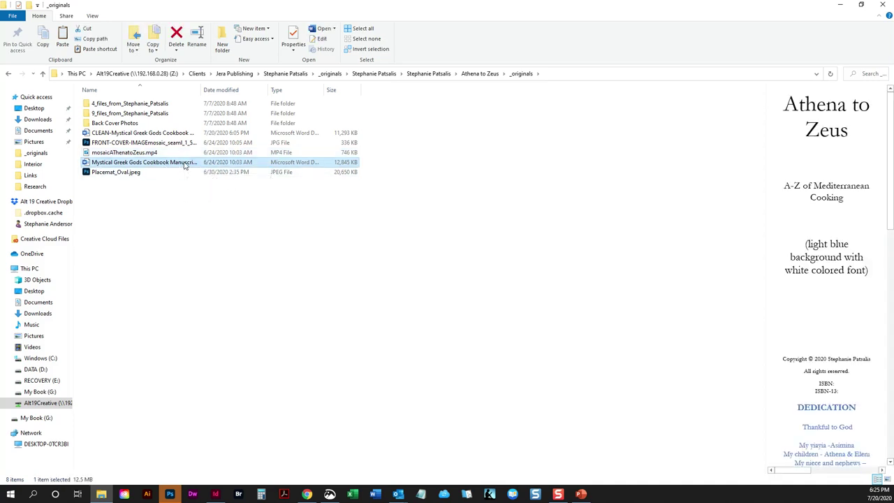
pyautogui.click(158, 206)
pyautogui.hotkey('ctrl', 'v')
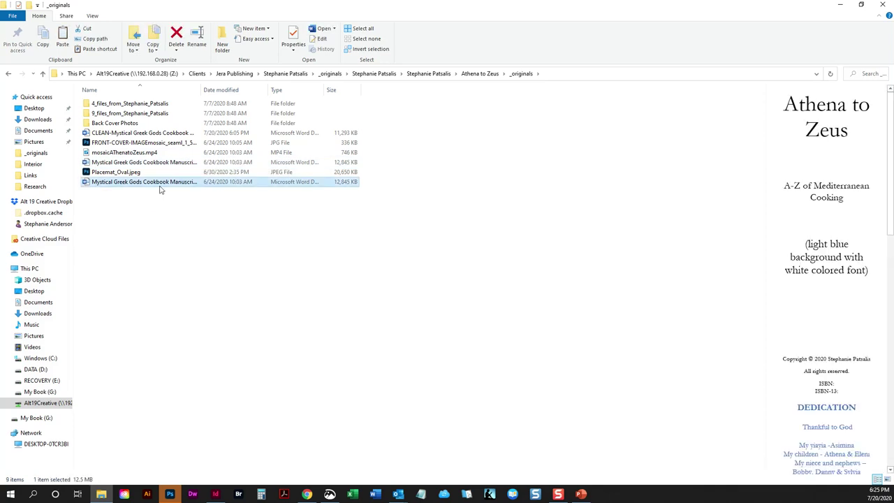
# - Rename the duplicated manuscript file in the _originals folder as Document.zip and accept the extension change
pyautogui.click(180, 182)
pyautogui.press('End')
pyautogui.hotkey('ctrl', 'a')
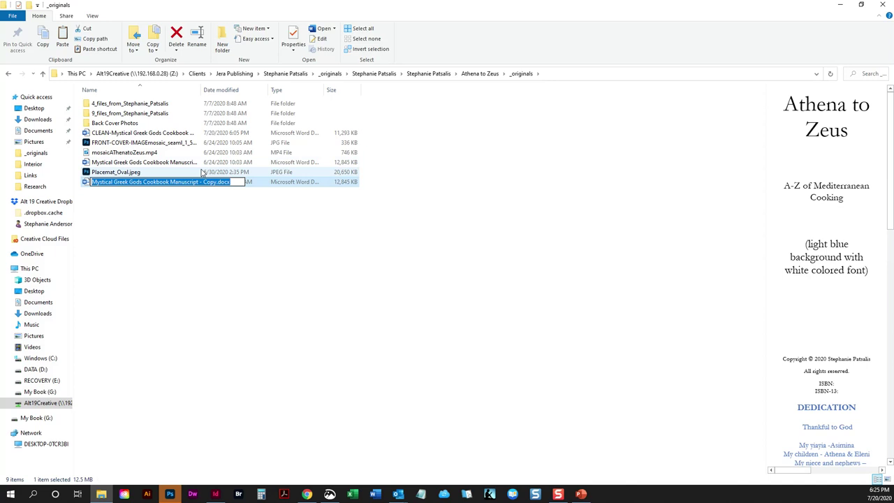
pyautogui.write('Dpci.')
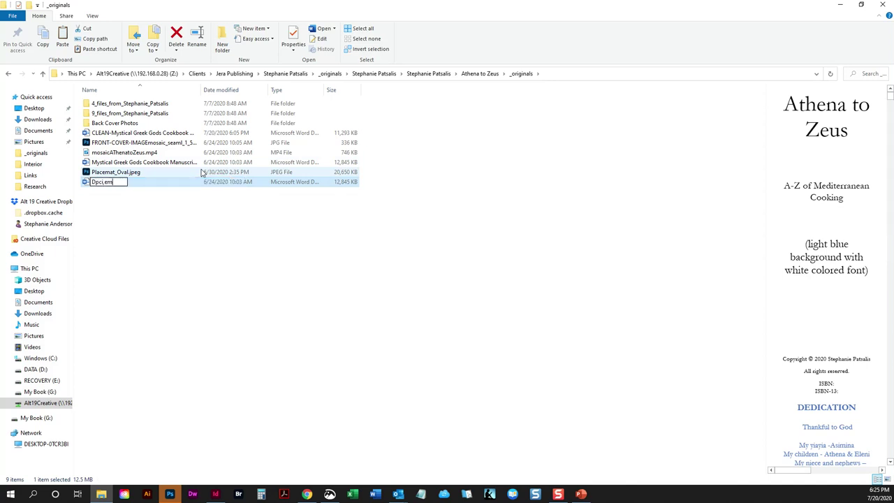
pyautogui.press('BackSpace')
pyautogui.press('BackSpace')
pyautogui.write('ocument.zip')
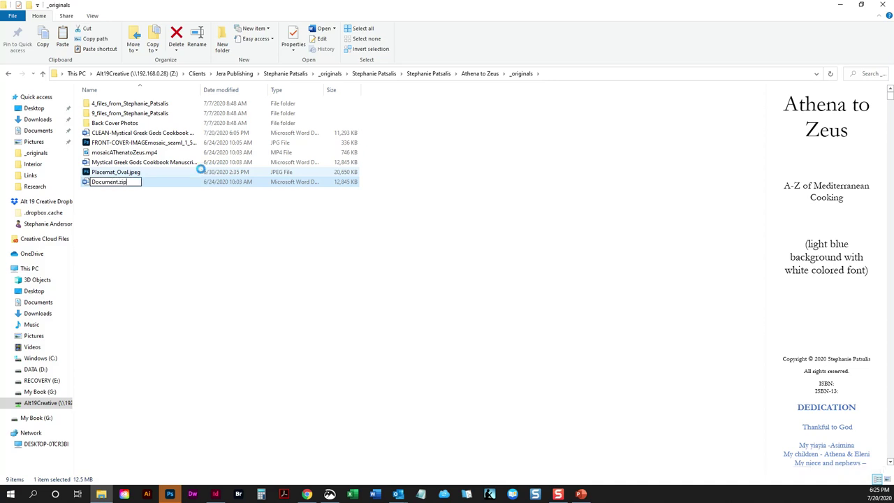
pyautogui.press('Return')
pyautogui.click(486, 250)
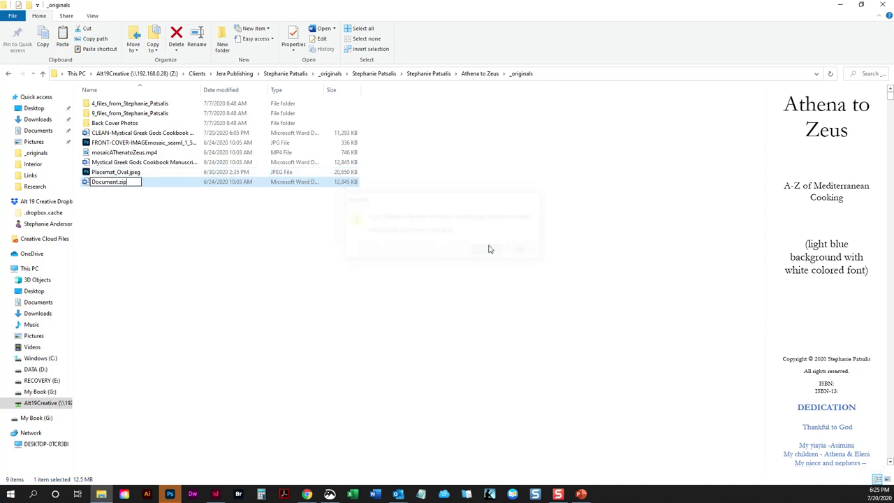
pyautogui.click(123, 256)
# - Extract all contents of Document.zip into a Document folder within _originals
pyautogui.click(120, 182)
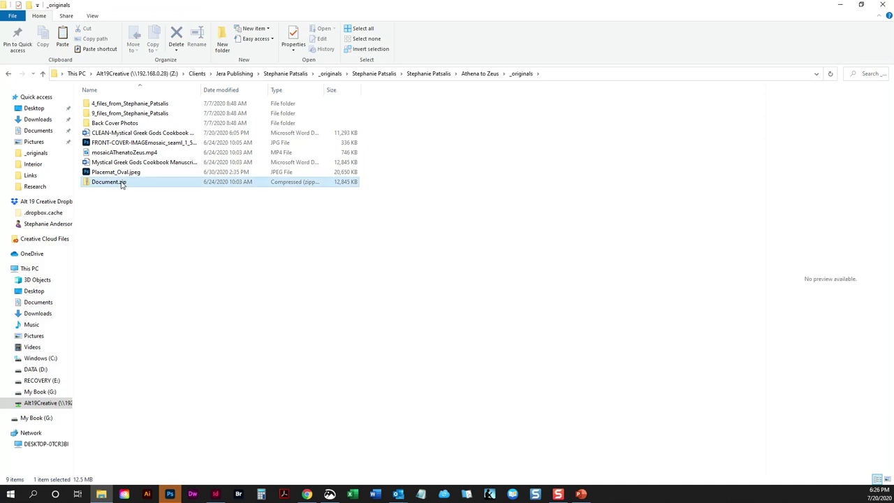
pyautogui.rightClick(120, 182)
pyautogui.click(142, 223)
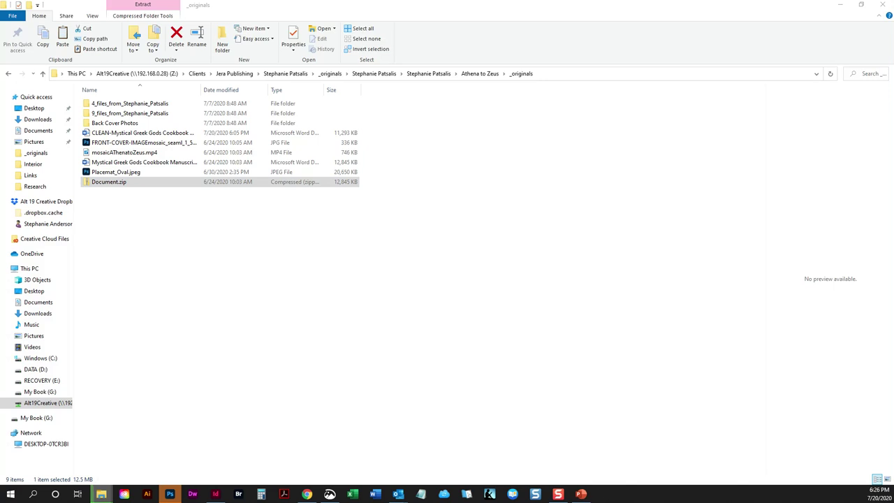
pyautogui.moveTo(133, 159); pyautogui.dragTo(261, 238)
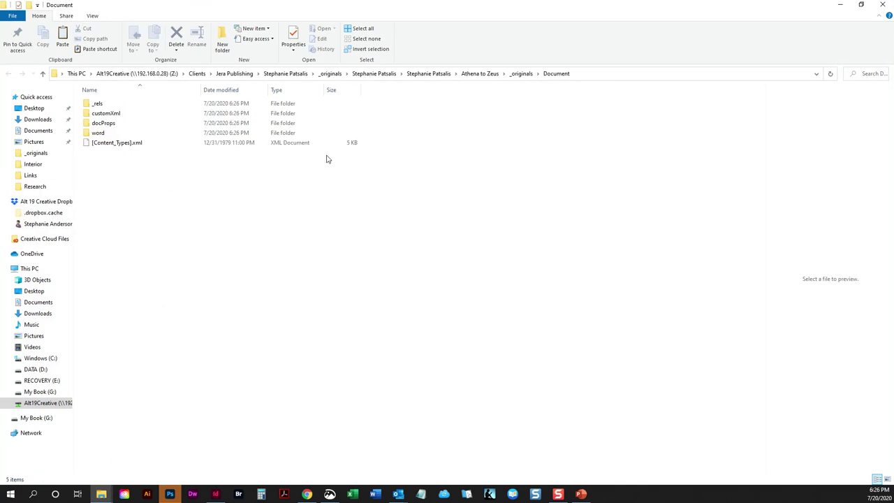
# - Open the media folder inside the extracted word folder and display its images as extra large icons
pyautogui.moveTo(343, 16)
pyautogui.mouseDown()
pyautogui.moveTo(307, 8)
pyautogui.moveTo(311, 61)
pyautogui.moveTo(321, 6)
pyautogui.moveTo(351, 7)
pyautogui.mouseUp()
pyautogui.doubleClick(149, 133)
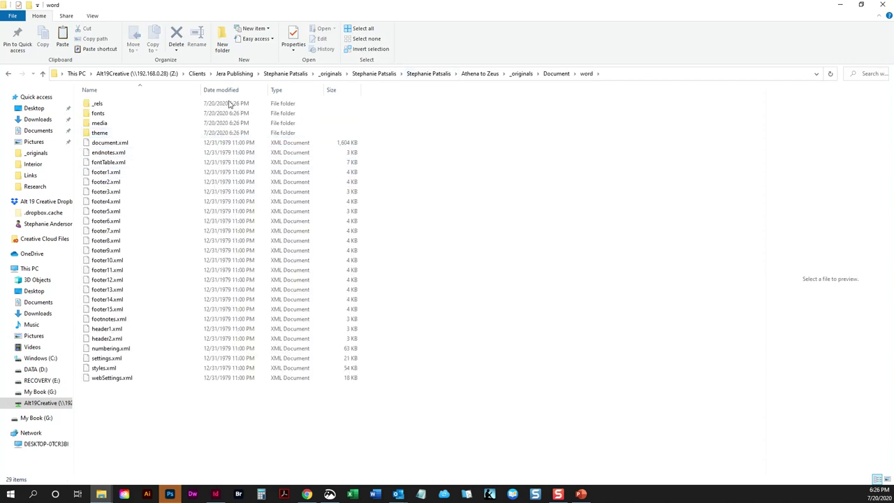
pyautogui.doubleClick(118, 124)
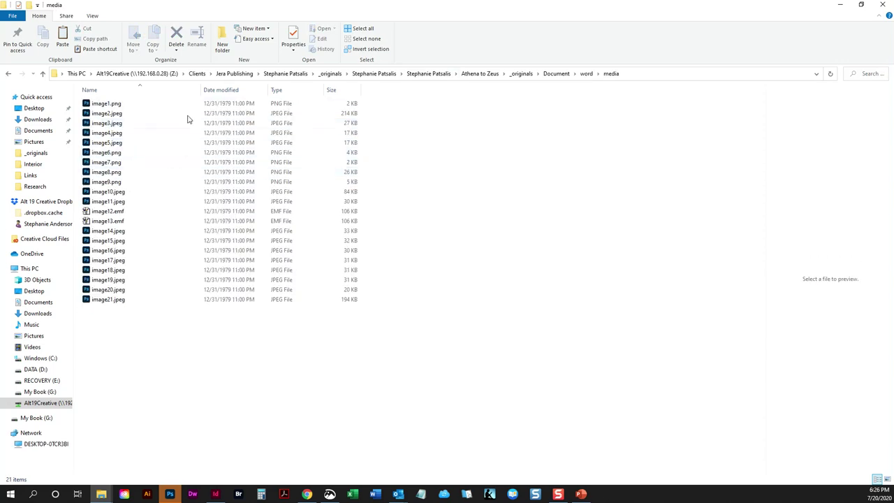
pyautogui.click(92, 16)
pyautogui.click(110, 29)
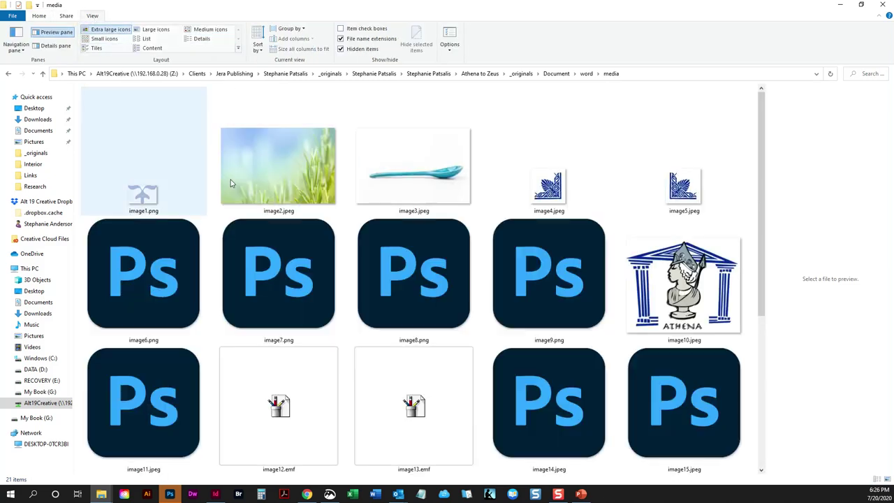
# - Examine all the extracted images in the media folder and preview the Poseidon and Dyonisus illustrations
pyautogui.scroll(-2, 558, 257)
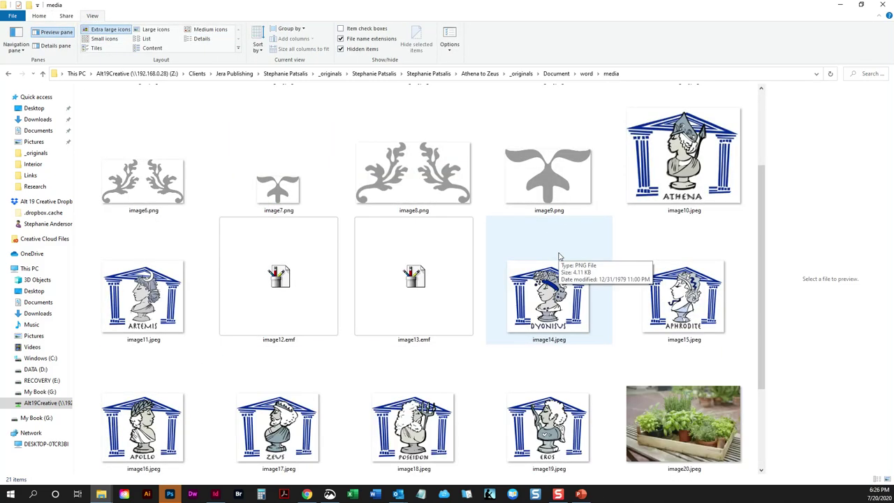
pyautogui.scroll(-2, 558, 258)
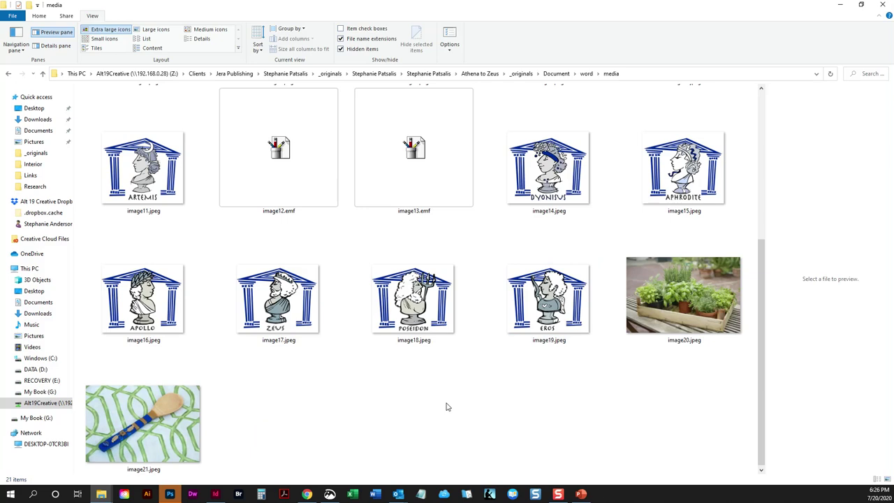
pyautogui.click(458, 324)
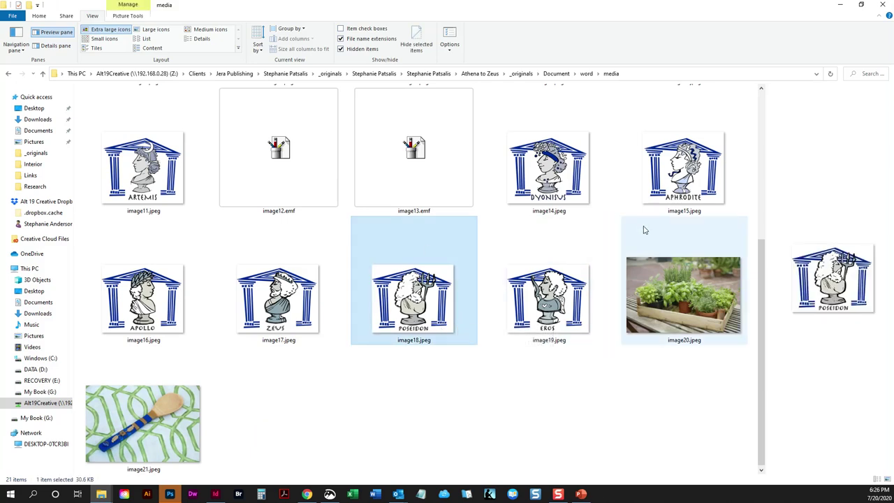
pyautogui.click(609, 194)
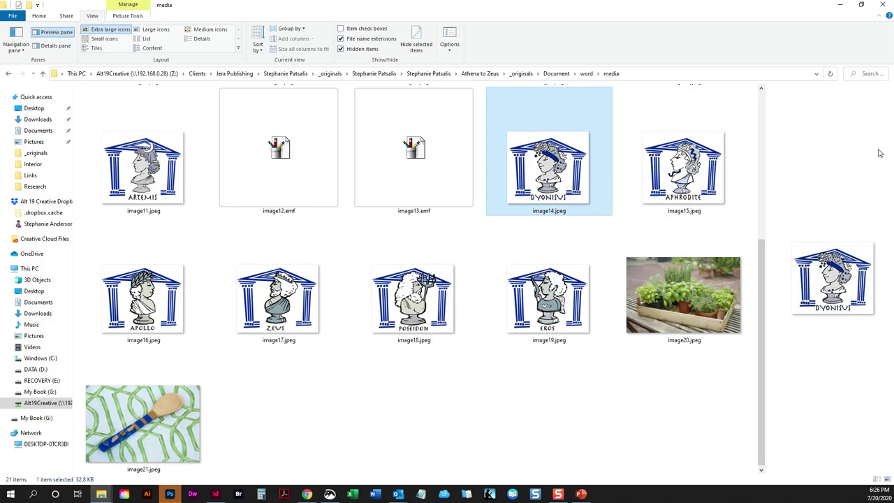
pyautogui.scroll(3, 692, 190)
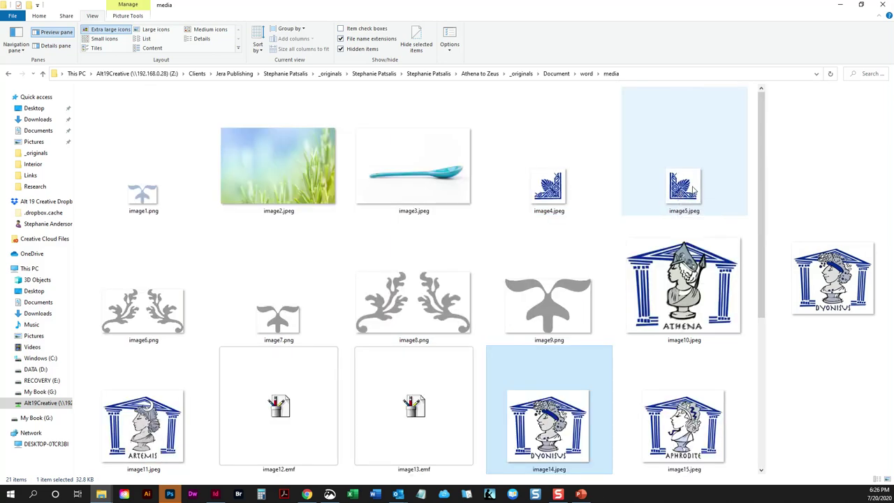
pyautogui.scroll(-3, 695, 234)
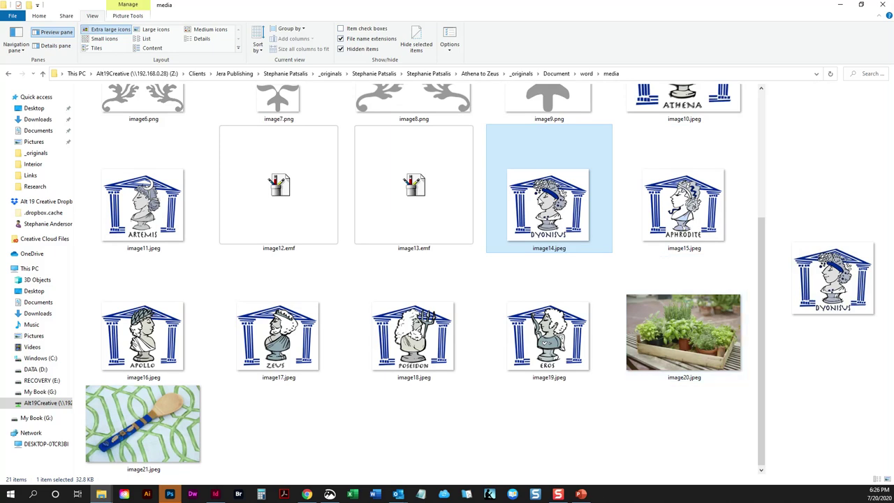
# - Open the Dyonisus illustration image14.jpeg in Adobe Photoshop 2020 and maximize the window
pyautogui.rightClick(540, 175)
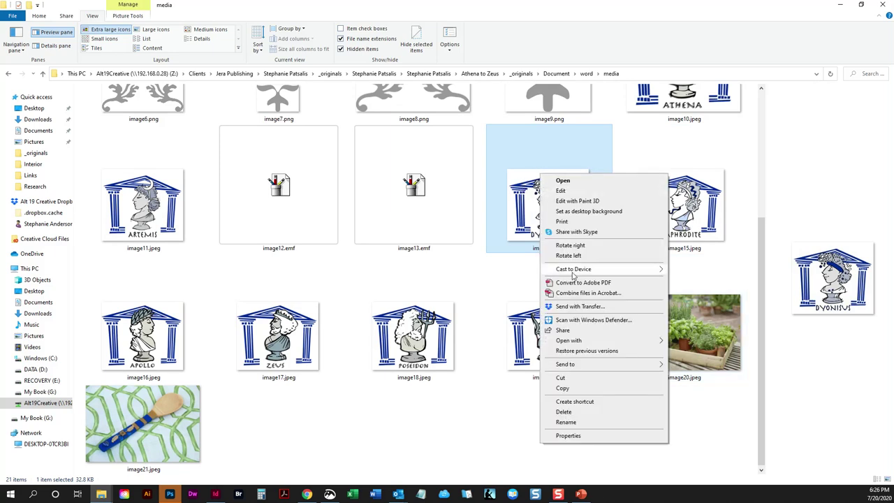
pyautogui.moveTo(582, 342)
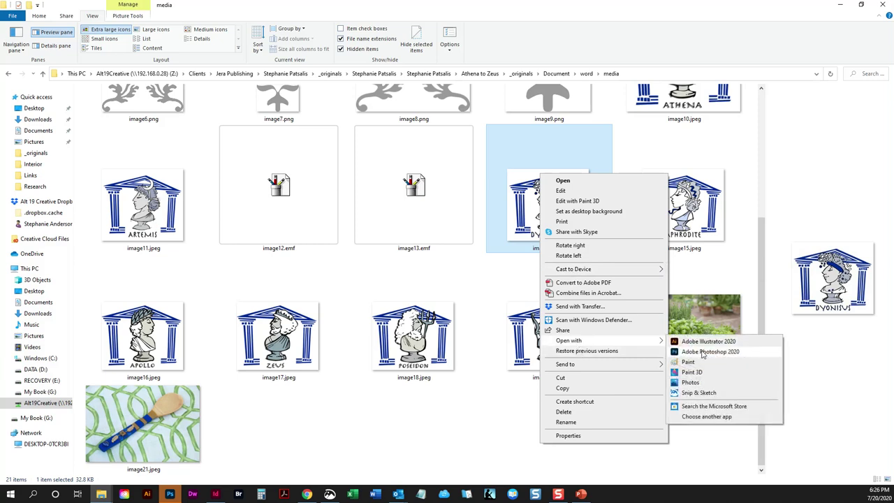
pyautogui.click(705, 351)
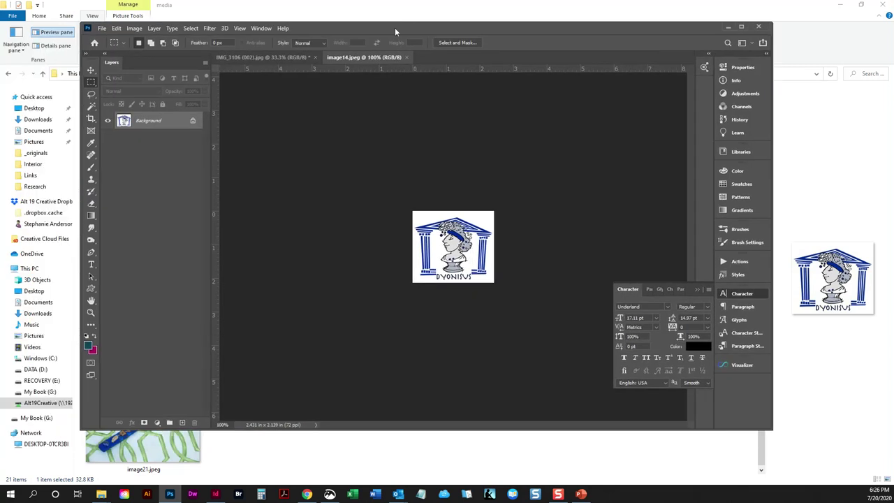
pyautogui.doubleClick(395, 31)
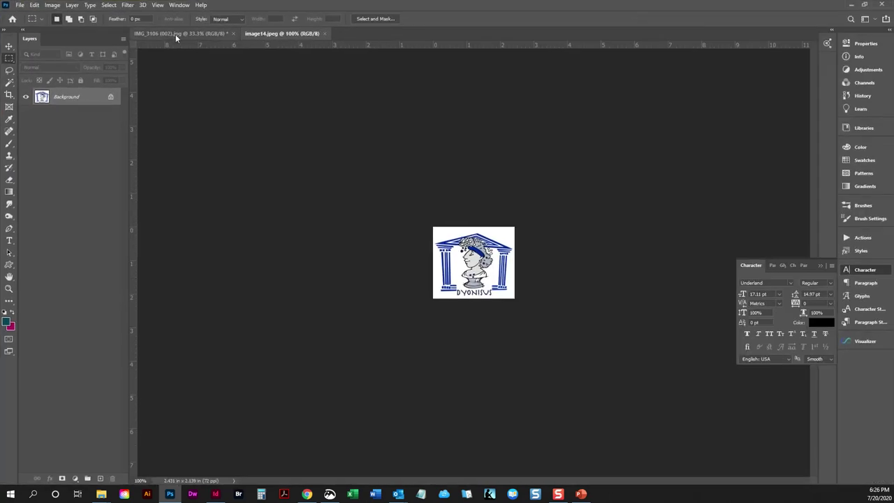
# - Check the Dyonisus illustration's dimensions and resolution in Image Size without changing them
pyautogui.click(52, 5)
pyautogui.click(70, 74)
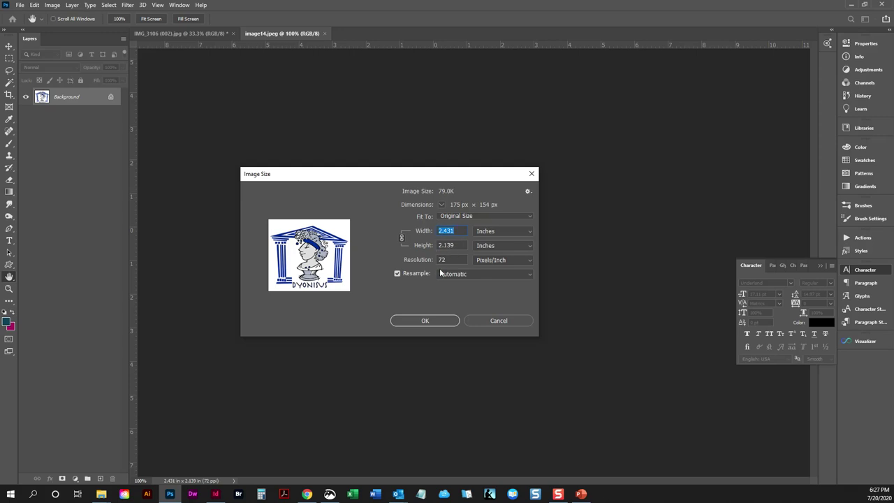
pyautogui.moveTo(359, 273)
pyautogui.click(499, 320)
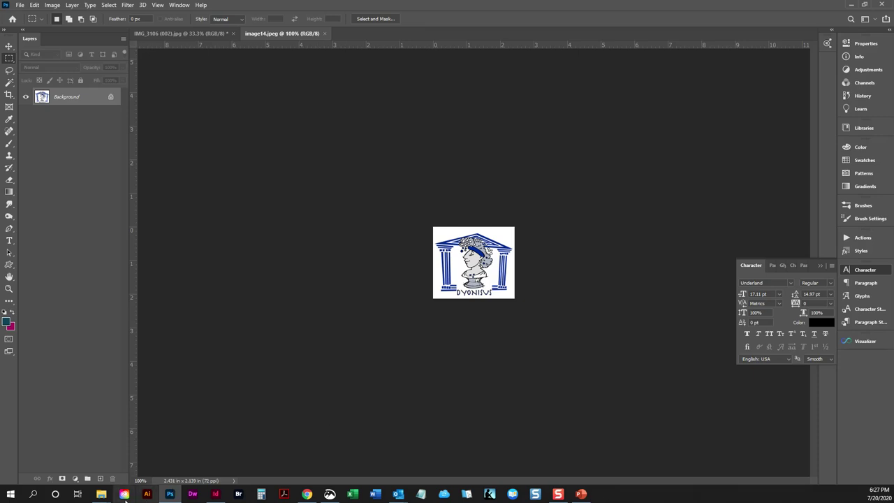
# - Switch back to File Explorer and copy every image in the media folder except image12.emf and image13.emf
pyautogui.moveTo(114, 493)
pyautogui.click(151, 456)
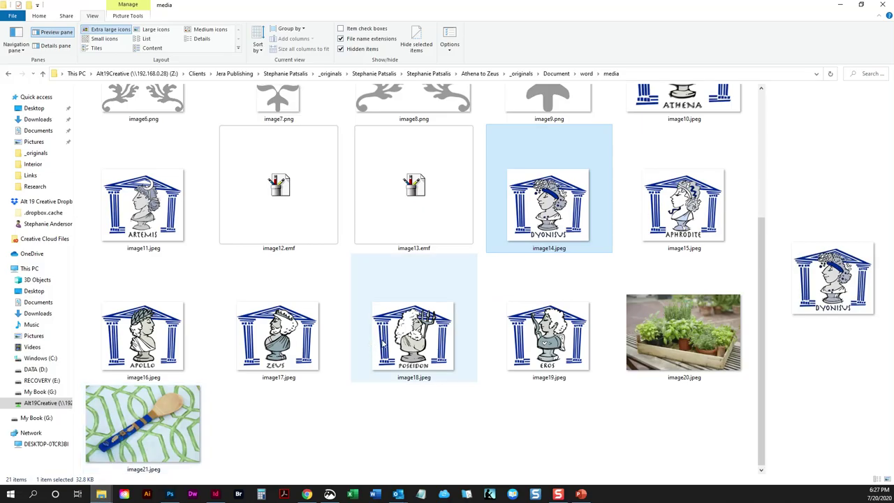
pyautogui.scroll(3, 395, 318)
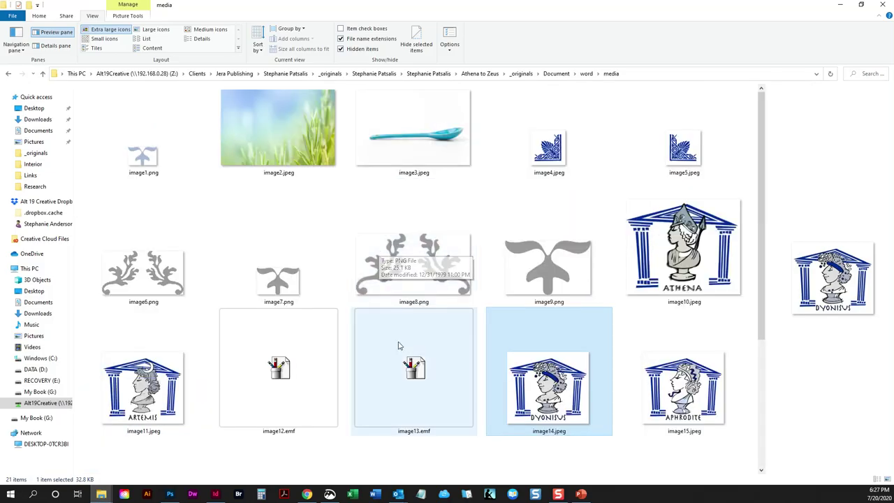
pyautogui.click(318, 374)
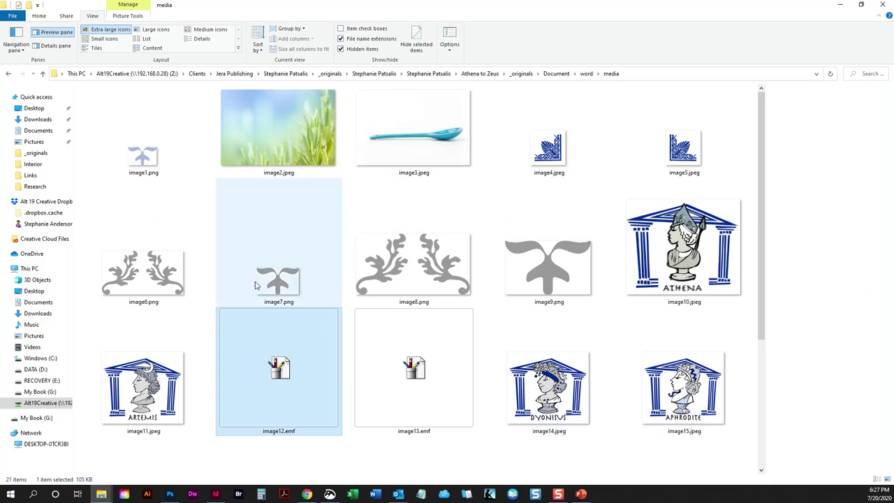
pyautogui.click(166, 175)
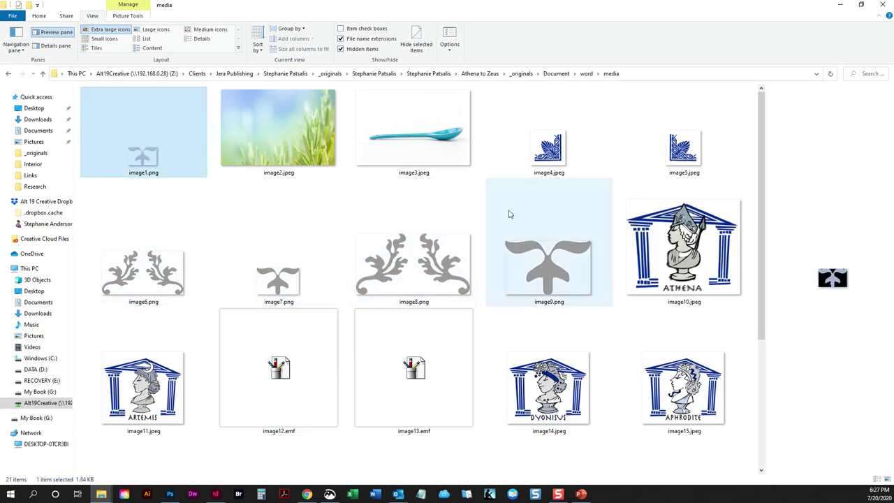
pyautogui.hotkey('ctrl', 'a')
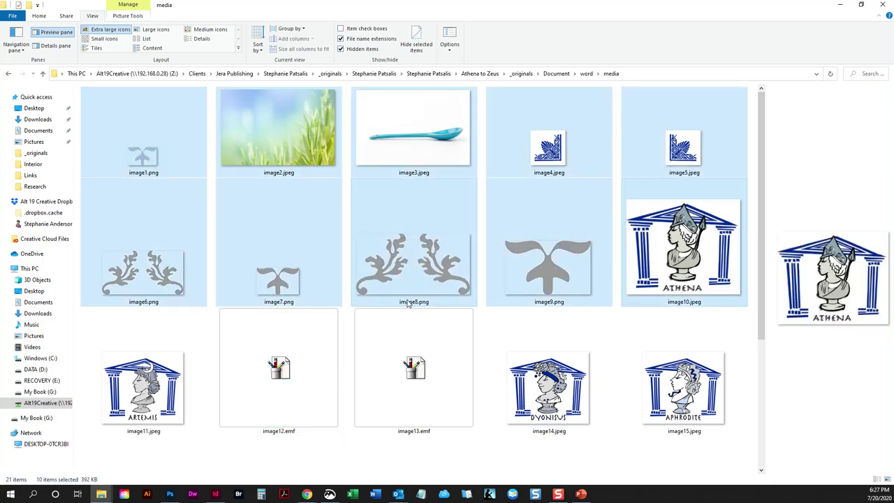
pyautogui.scroll(-3, 410, 292)
pyautogui.keyDown('ctrl'); pyautogui.click(334, 202); pyautogui.keyUp('ctrl')
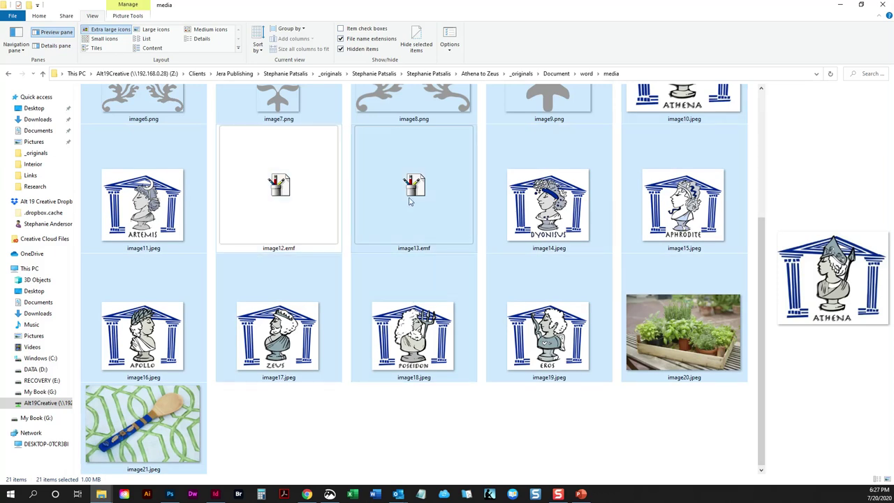
pyautogui.keyDown('ctrl'); pyautogui.click(411, 199); pyautogui.keyUp('ctrl')
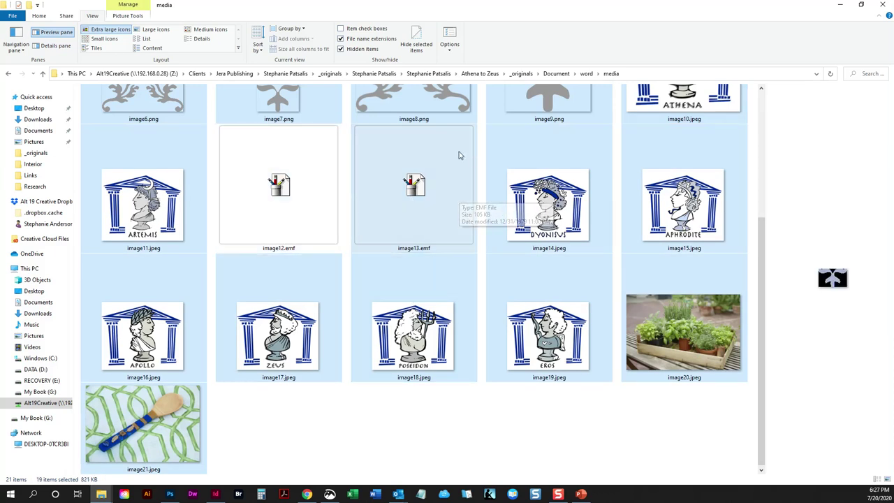
# - Create a new folder named Interior in the Athena to Zeus folder
pyautogui.click(480, 73)
pyautogui.rightClick(237, 164)
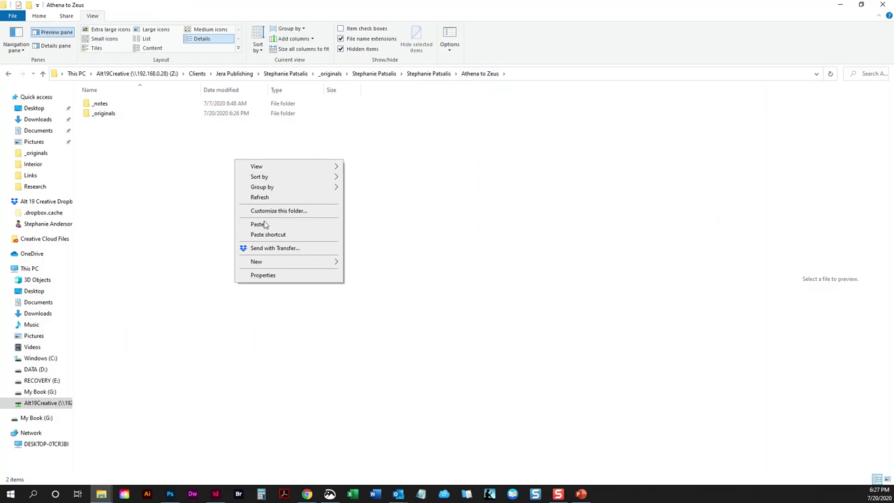
pyautogui.moveTo(267, 261)
pyautogui.click(359, 264)
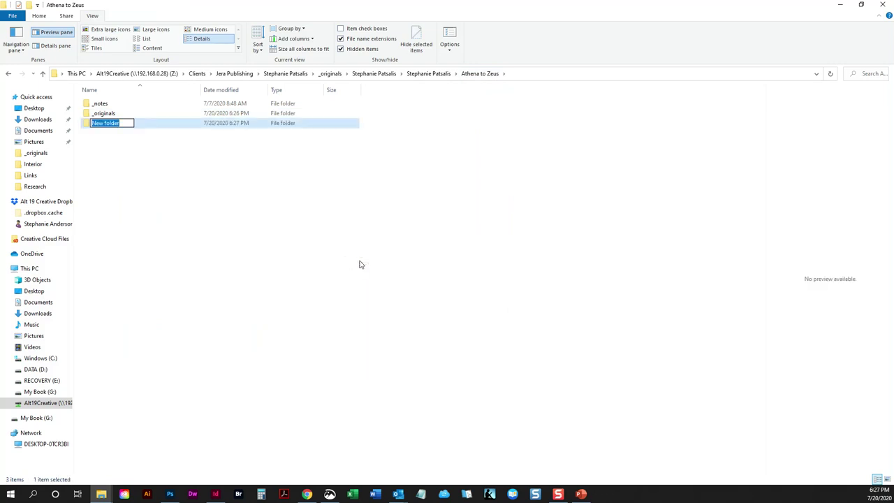
pyautogui.write('Interior')
pyautogui.press('Return')
# - Create a new folder named Links inside the Interior folder
pyautogui.doubleClick(105, 124)
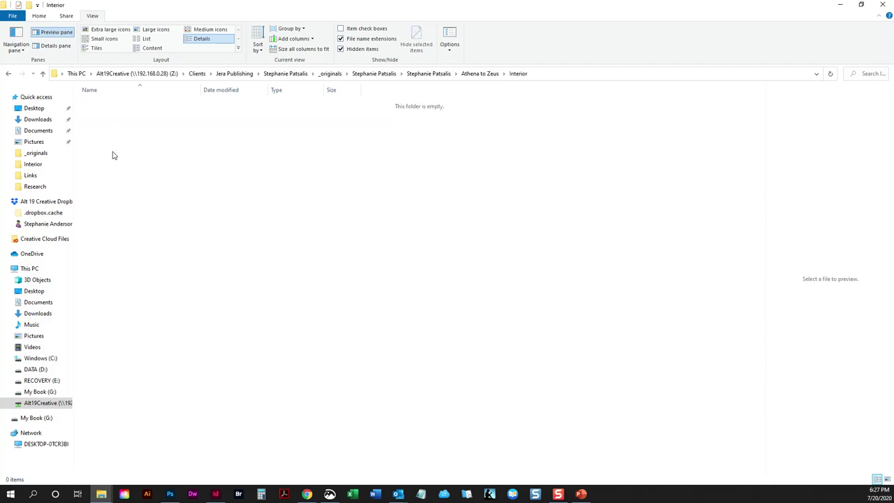
pyautogui.rightClick(119, 283)
pyautogui.moveTo(143, 272)
pyautogui.click(278, 275)
pyautogui.write('Links')
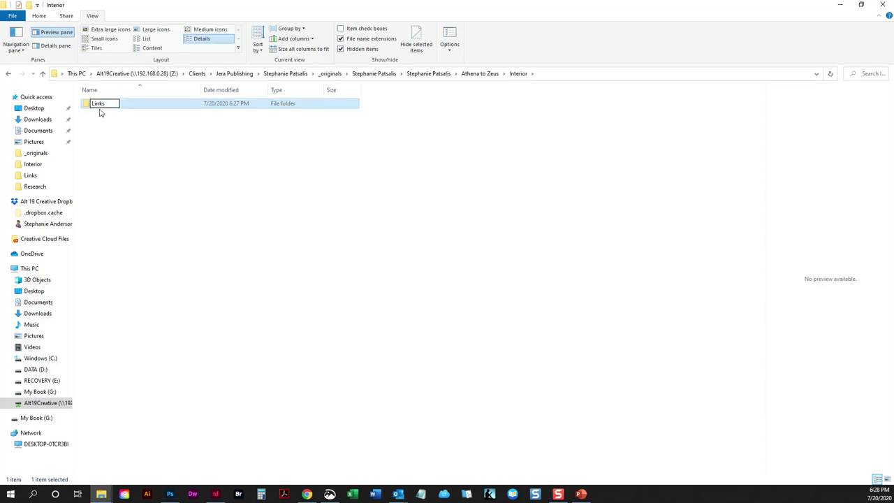
pyautogui.click(104, 109)
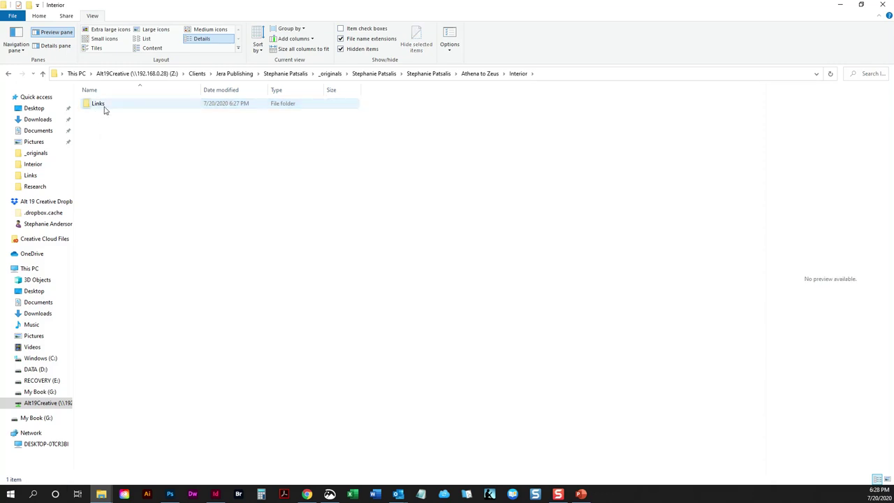
# - Paste the copied manuscript images into the Links folder
pyautogui.doubleClick(104, 108)
pyautogui.rightClick(119, 139)
pyautogui.click(154, 201)
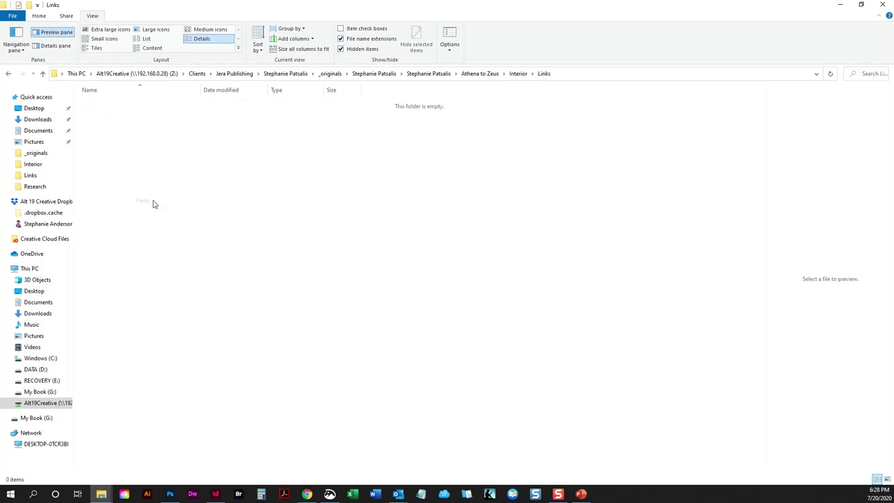
# - Switch to Photoshop and close the IMG_3106 (002).jpg document, leaving image14.jpeg open
pyautogui.click(440, 270)
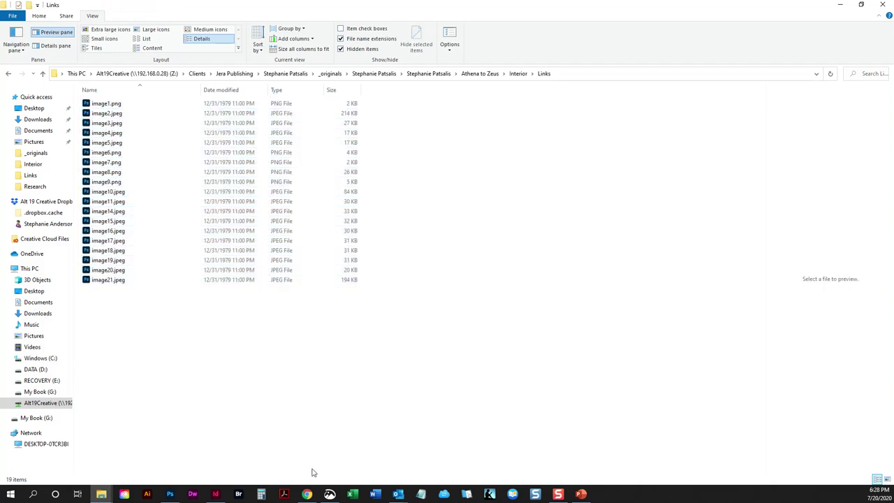
pyautogui.click(171, 494)
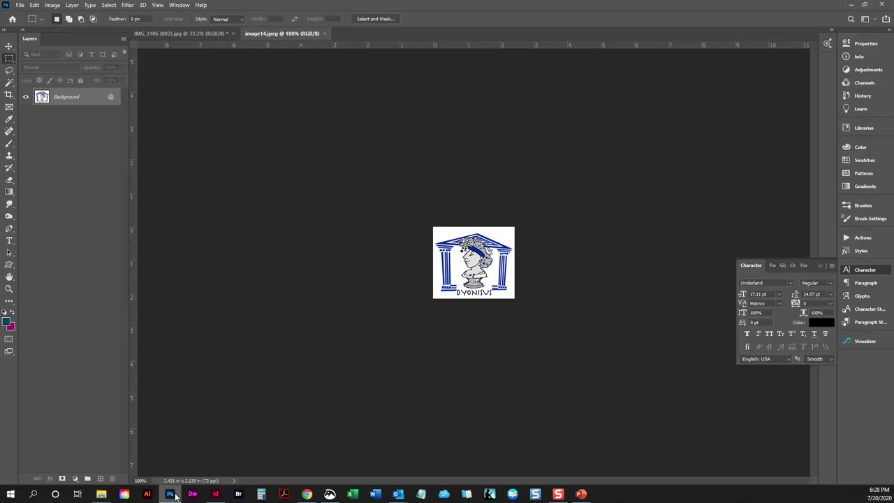
pyautogui.click(225, 36)
pyautogui.click(234, 35)
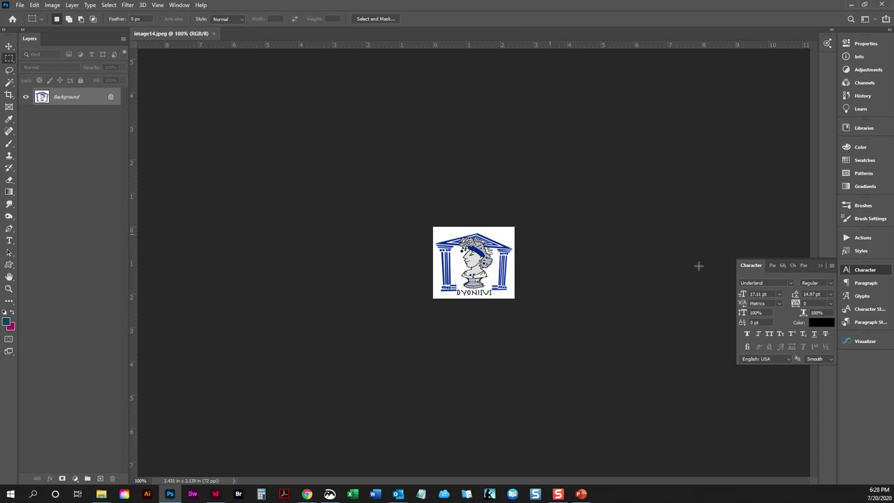
# - Show the Actions list and collapse the expanded action sets, from Default Actions down to the second pair of Creative Couture sets
pyautogui.click(862, 237)
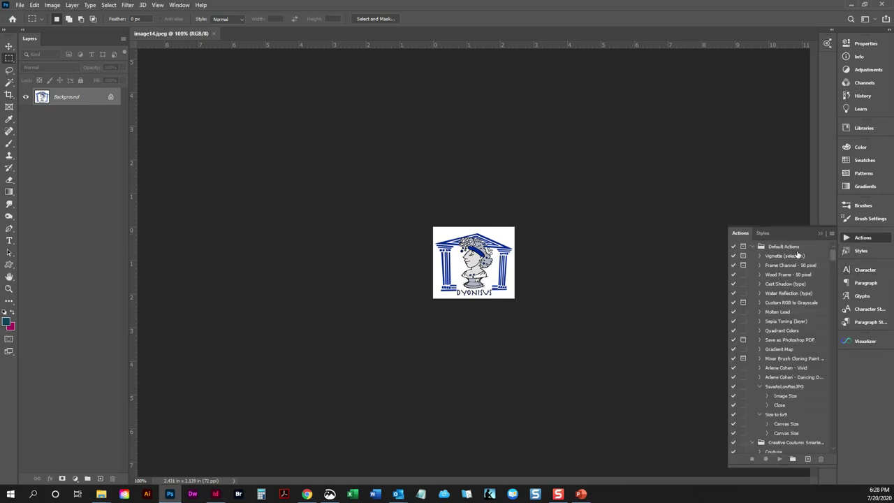
pyautogui.click(753, 246)
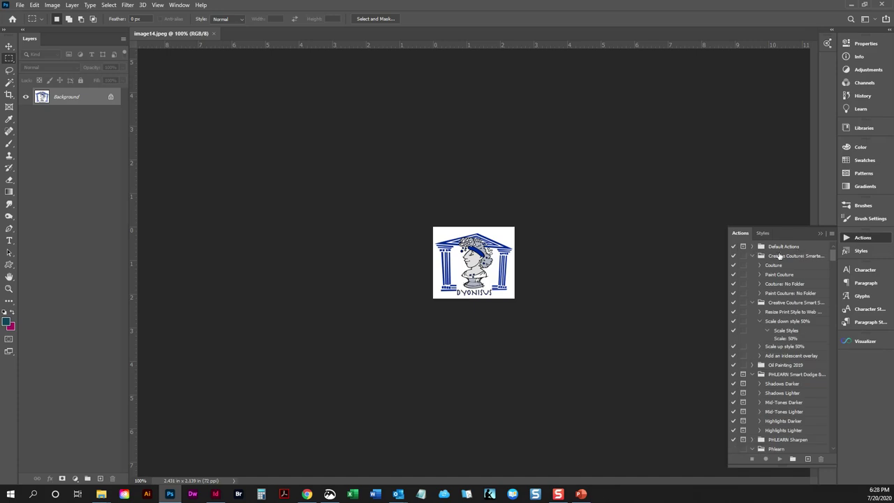
pyautogui.click(752, 256)
pyautogui.click(752, 265)
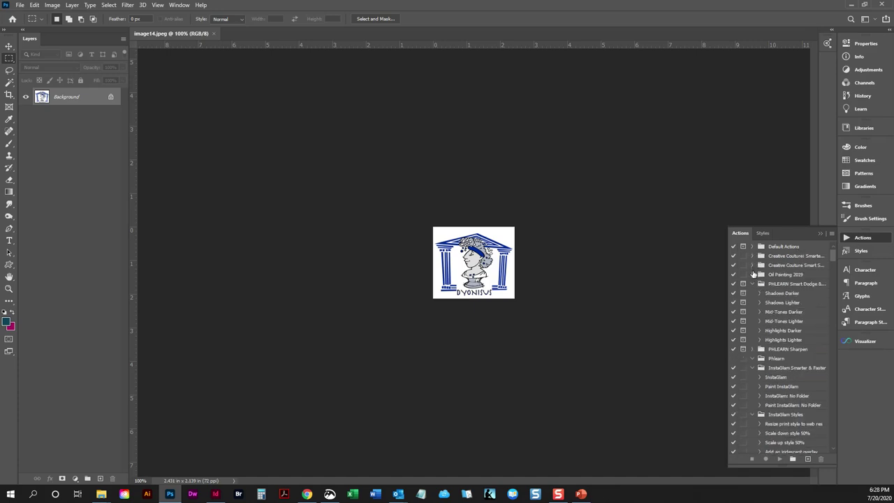
pyautogui.click(752, 283)
pyautogui.click(752, 312)
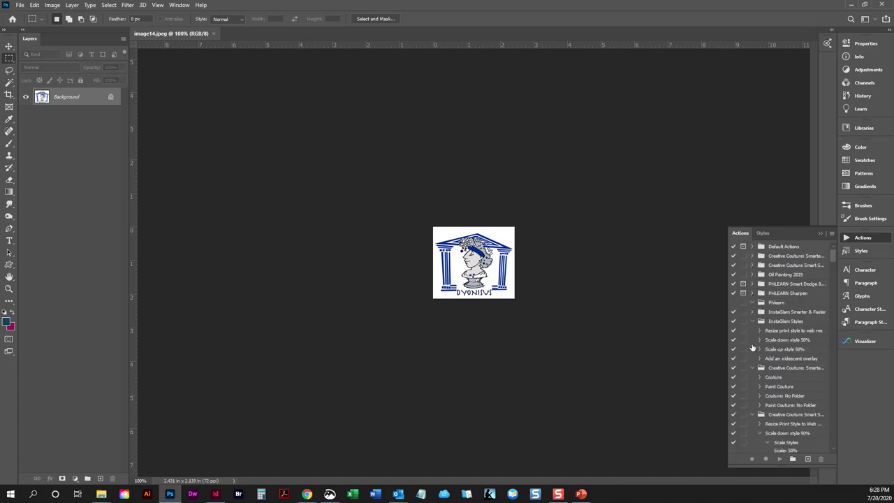
pyautogui.click(752, 322)
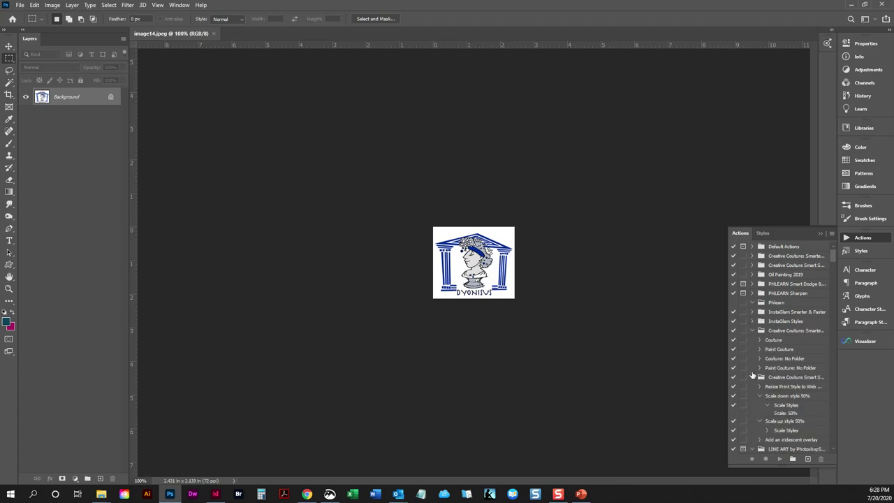
pyautogui.click(752, 331)
pyautogui.click(752, 340)
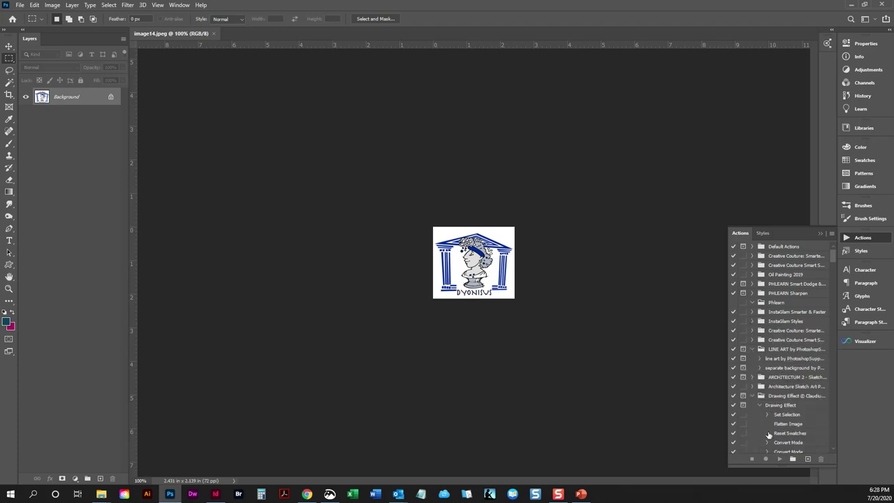
pyautogui.click(832, 233)
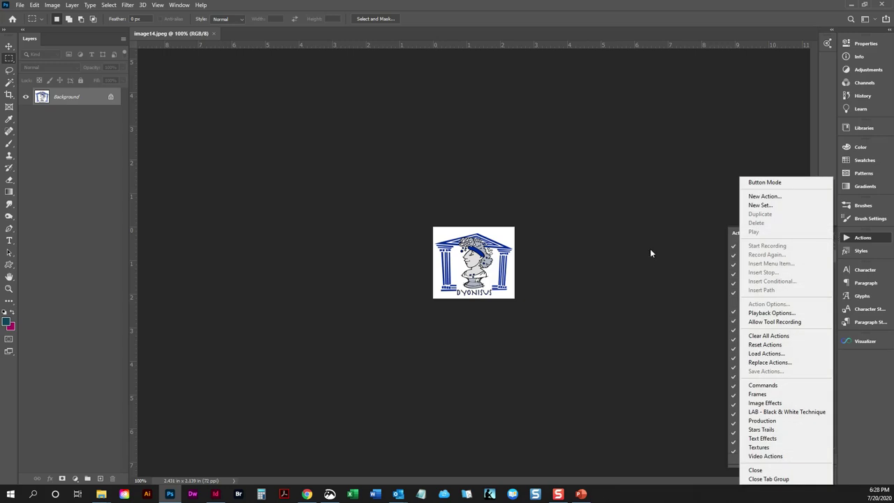
pyautogui.click(605, 241)
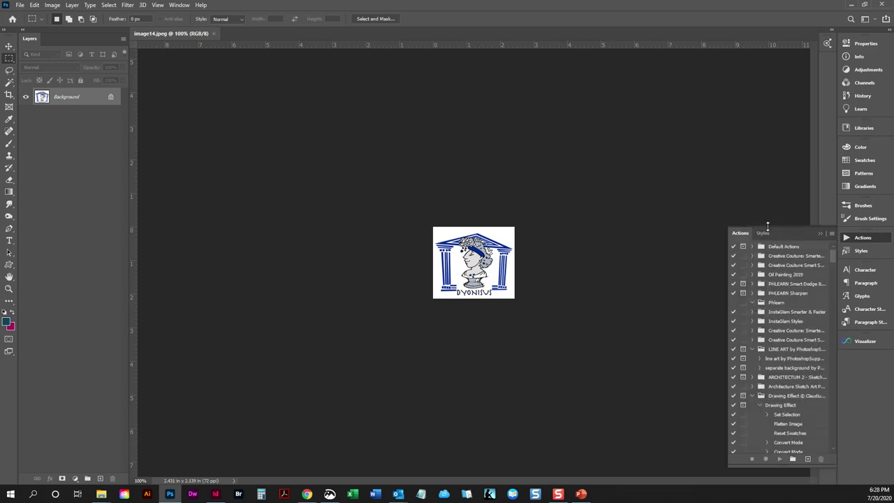
pyautogui.click(183, 7)
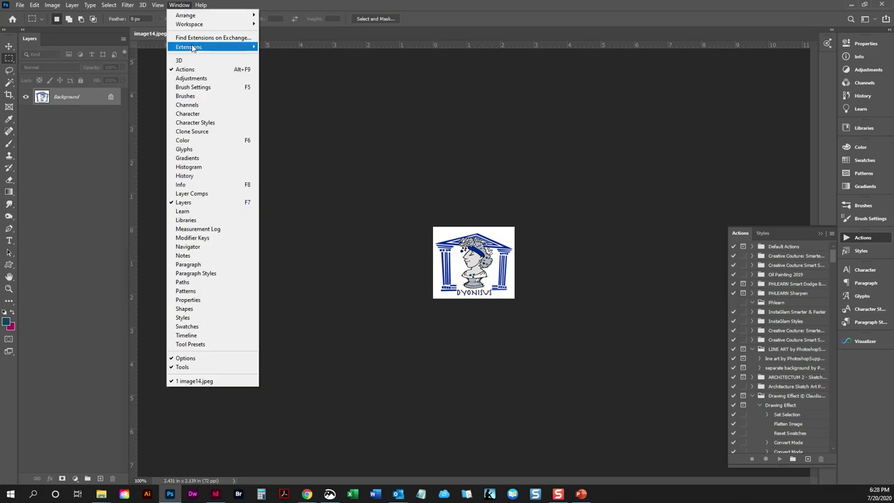
# - Create a new action named 300dpi in the Default Actions set with no function key and start recording it
pyautogui.click(831, 233)
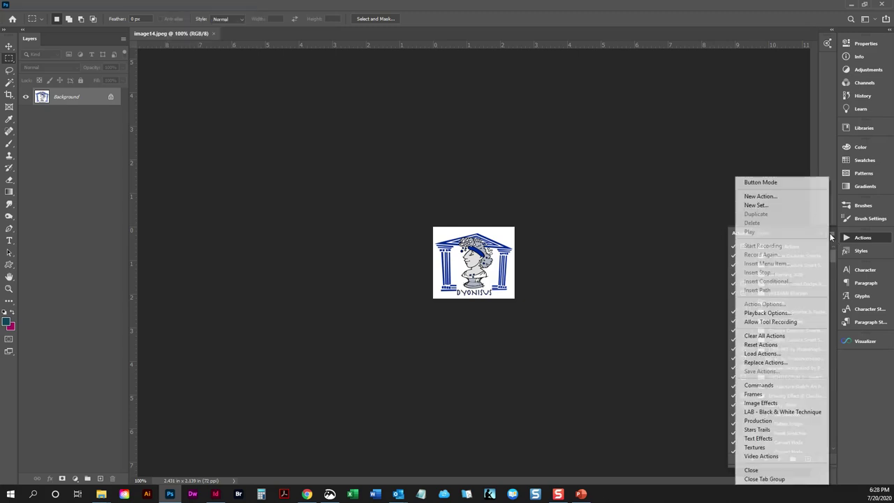
pyautogui.click(794, 198)
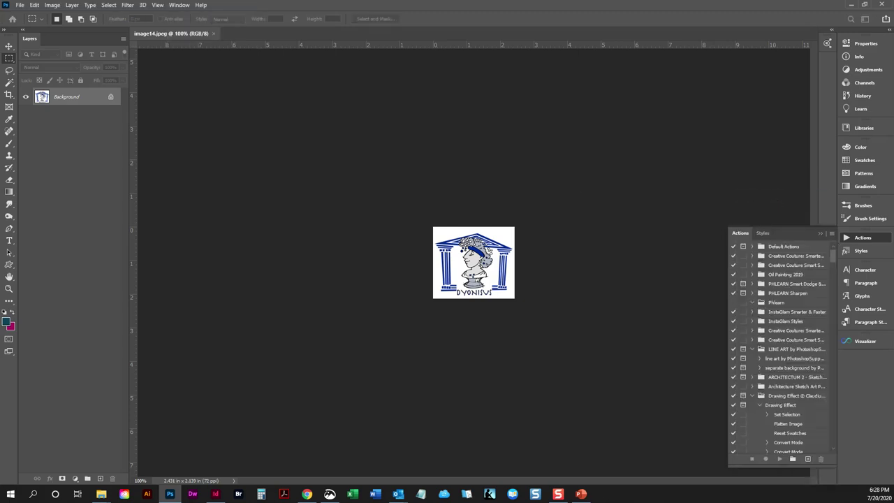
pyautogui.moveTo(247, 66); pyautogui.dragTo(425, 108)
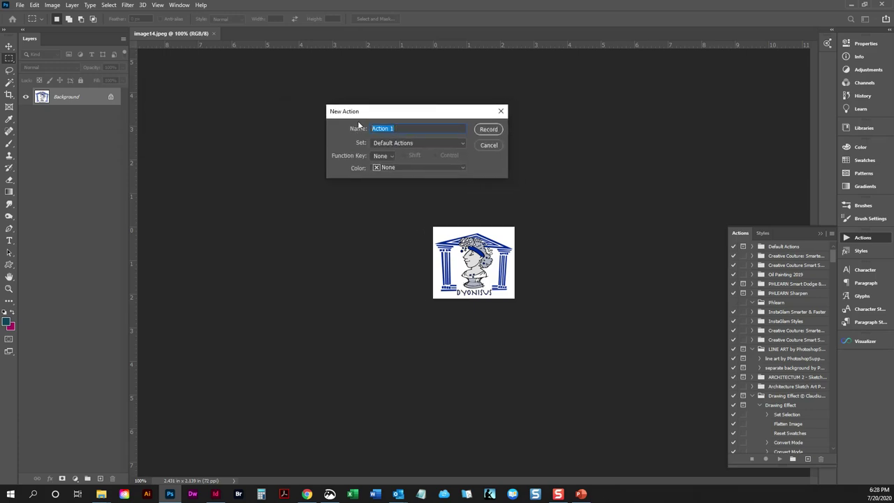
pyautogui.write('300dpi')
pyautogui.click(391, 143)
pyautogui.click(391, 142)
pyautogui.click(381, 156)
pyautogui.click(382, 158)
pyautogui.click(386, 157)
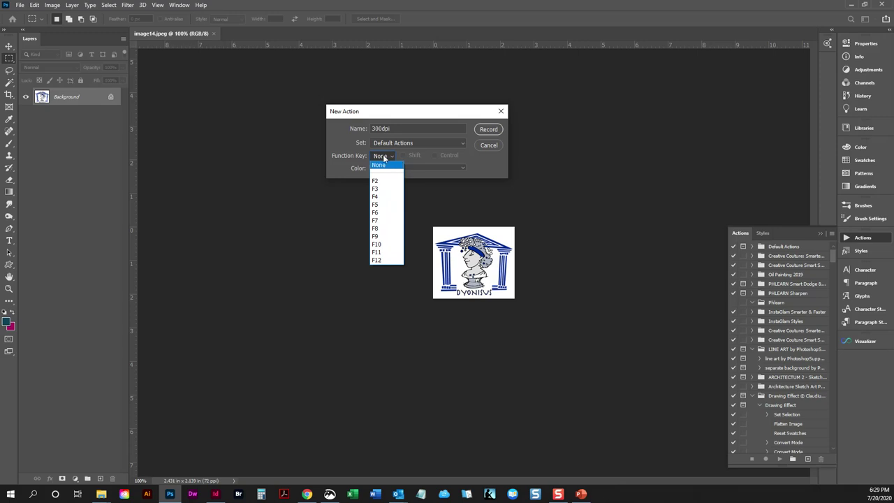
pyautogui.click(416, 150)
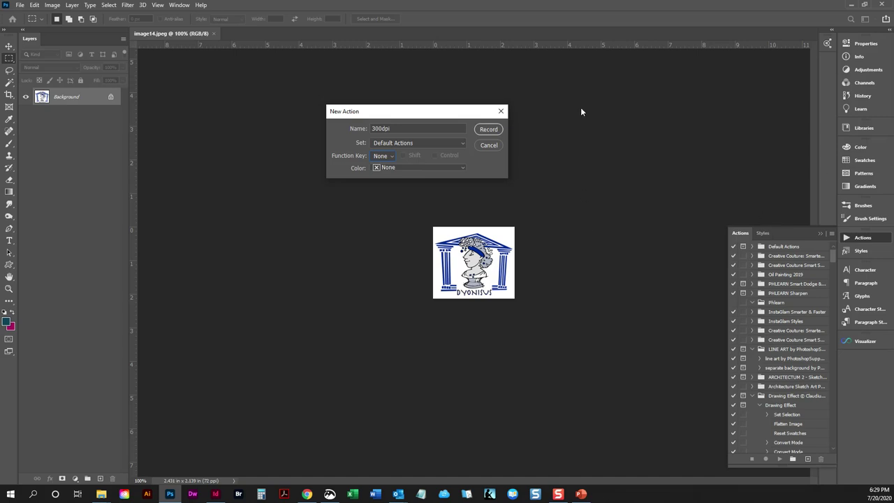
pyautogui.click(485, 130)
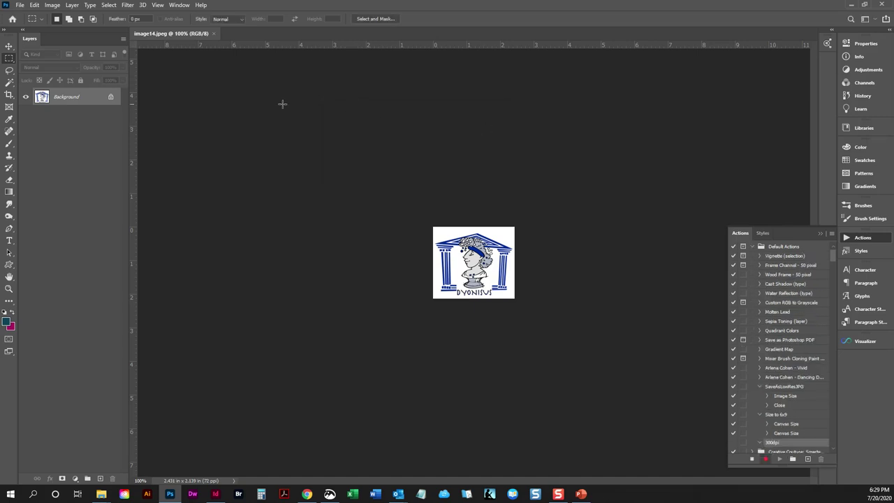
# - Resize image14.jpeg to a resolution of 300 pixels/inch with Resample left on, as the first recorded command
pyautogui.click(50, 7)
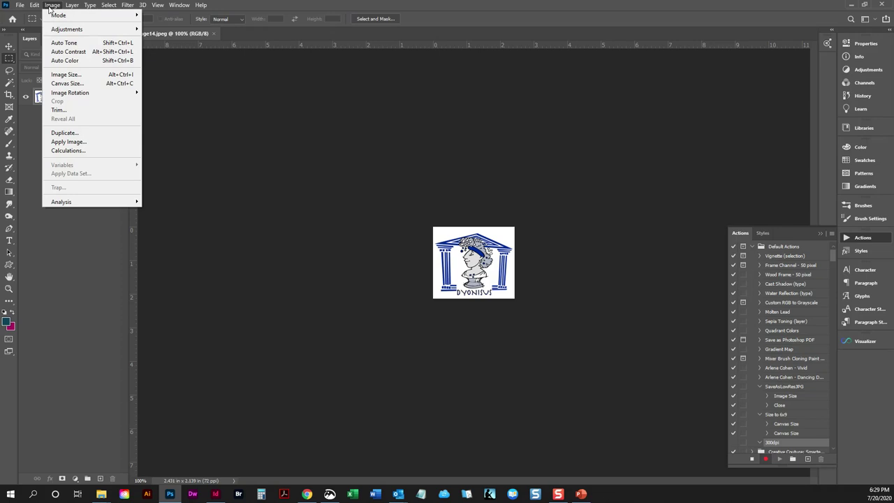
pyautogui.click(65, 76)
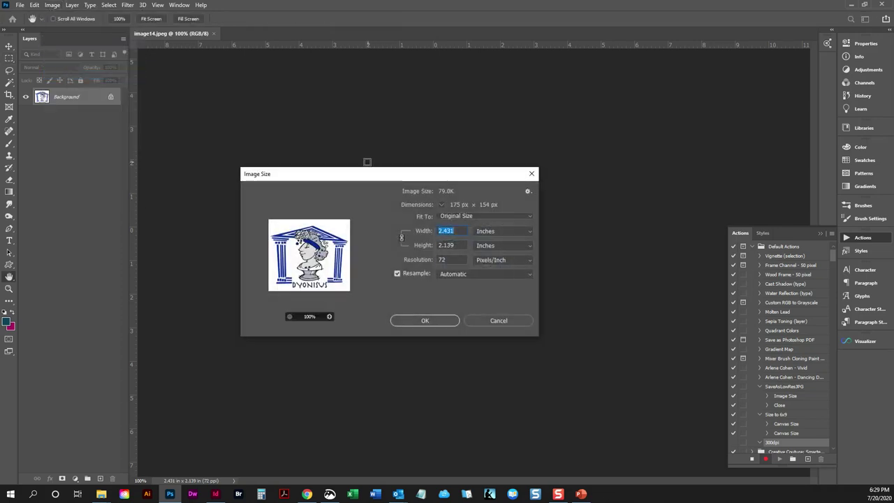
pyautogui.press('Tab')
pyautogui.press('Tab')
pyautogui.write('300')
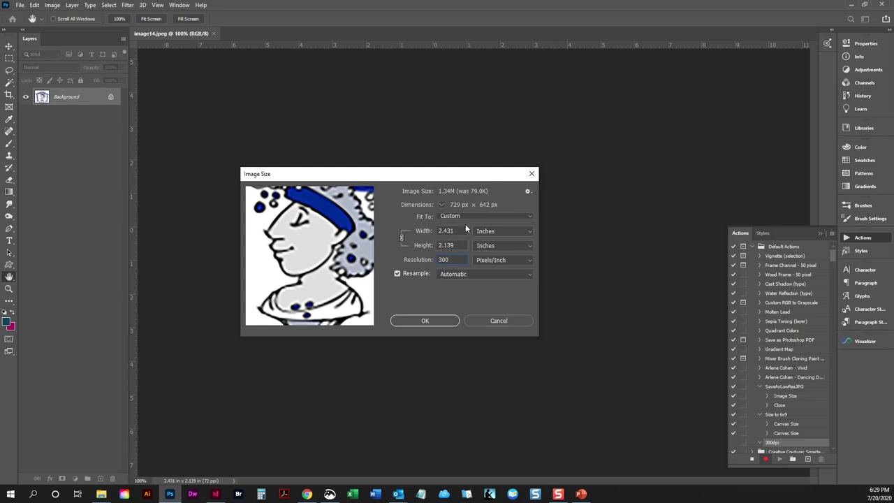
pyautogui.click(424, 321)
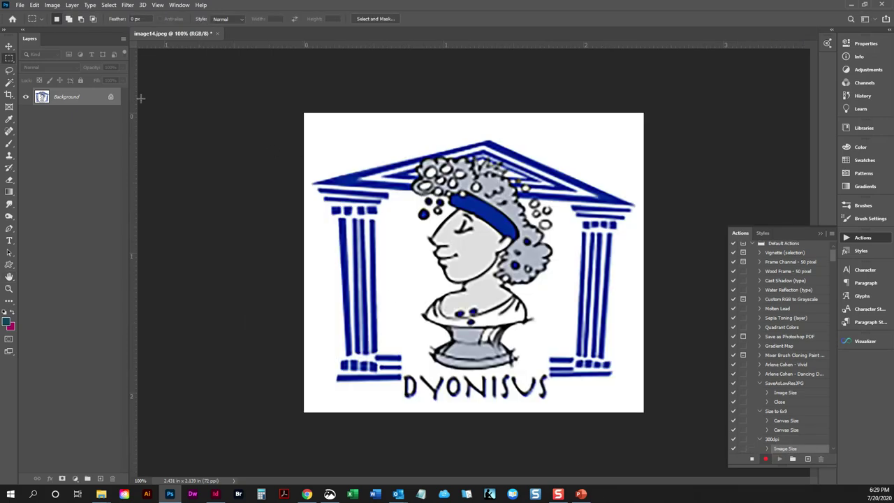
# - Save the image as image14.psd in Photoshop format in the Links folder inside Athena to Zeus > Interior
pyautogui.click(21, 6)
pyautogui.click(41, 115)
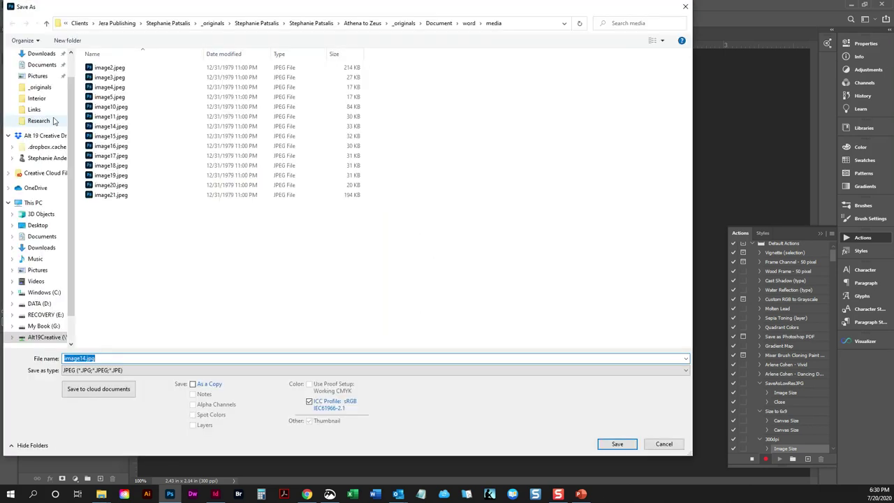
pyautogui.click(128, 370)
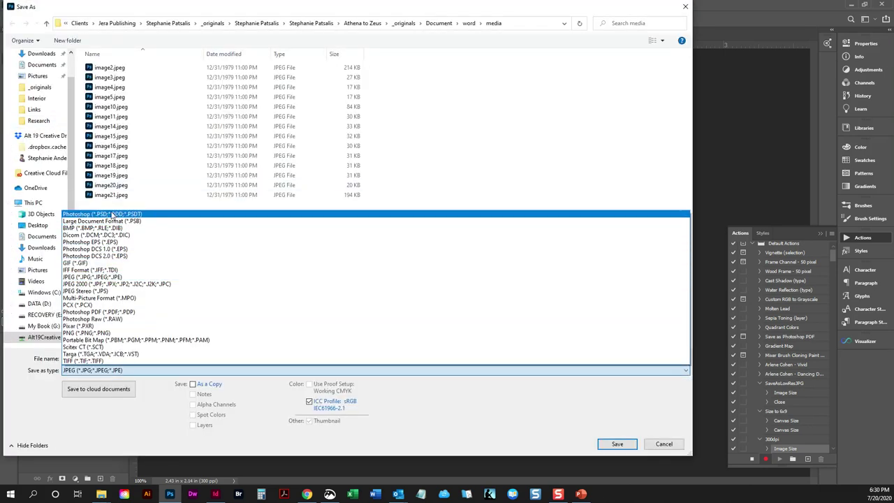
pyautogui.click(112, 214)
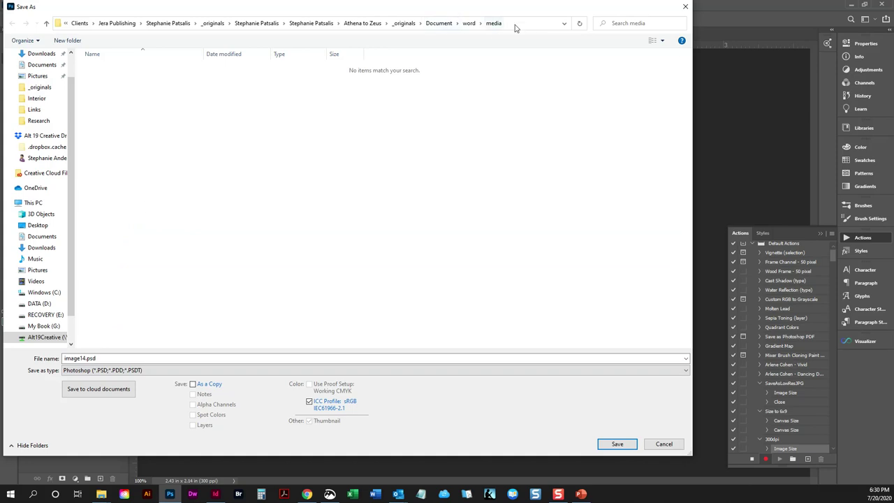
pyautogui.click(367, 23)
pyautogui.doubleClick(107, 88)
pyautogui.doubleClick(105, 69)
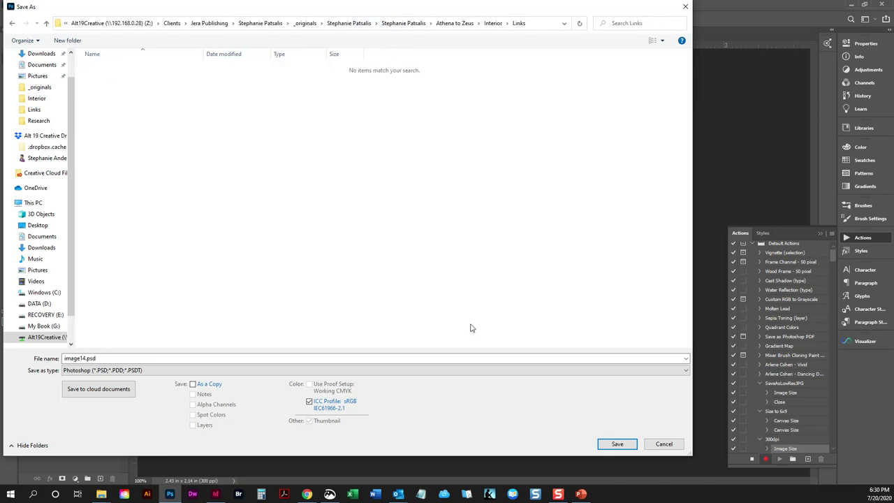
pyautogui.click(622, 445)
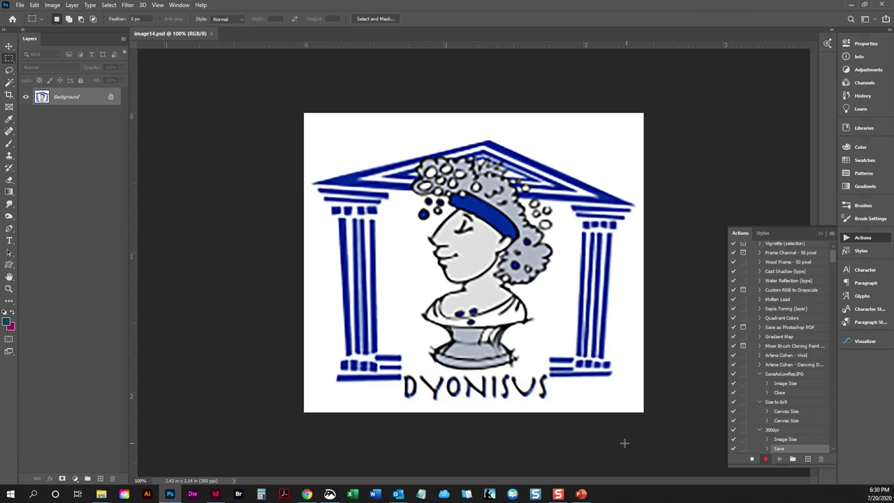
# - Close image14.psd as the last recorded command, redisplay the Actions list and stop recording the 300dpi action
pyautogui.click(212, 33)
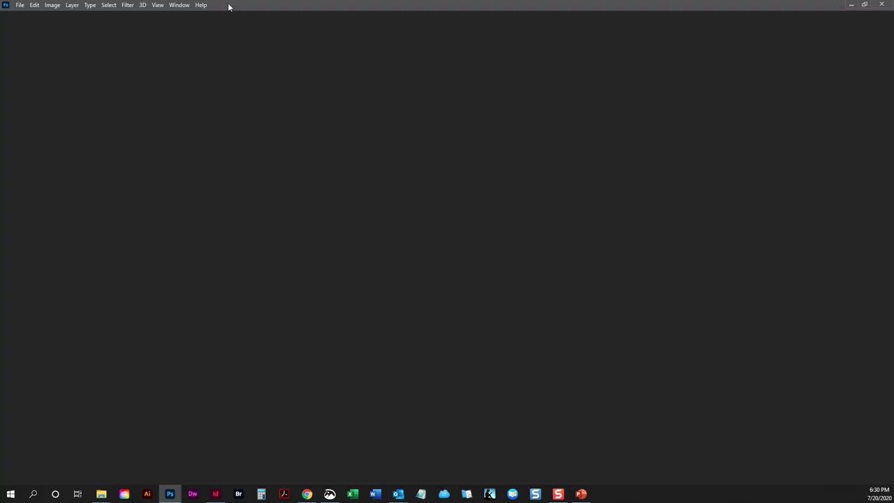
pyautogui.click(179, 5)
pyautogui.click(190, 65)
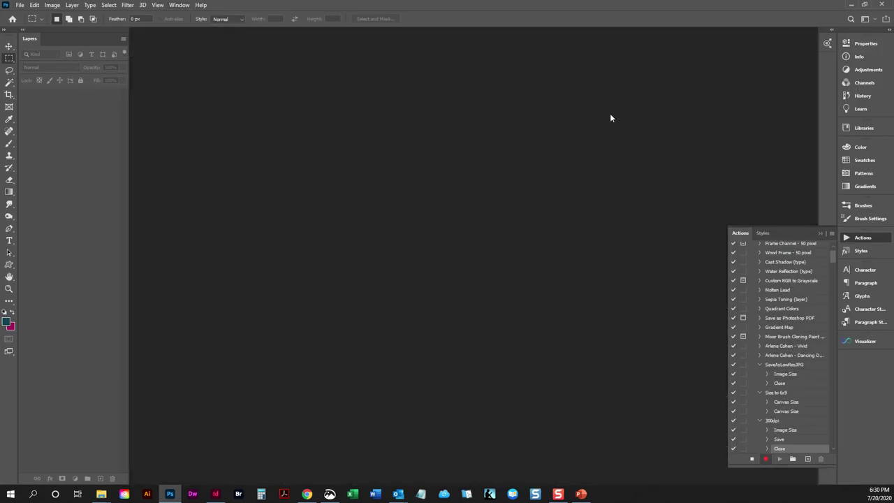
pyautogui.click(752, 460)
# - Switch to Adobe Bridge and open the Jera Publishing folder inside Clients on the Alt19Creative (Z:) drive
pyautogui.click(102, 494)
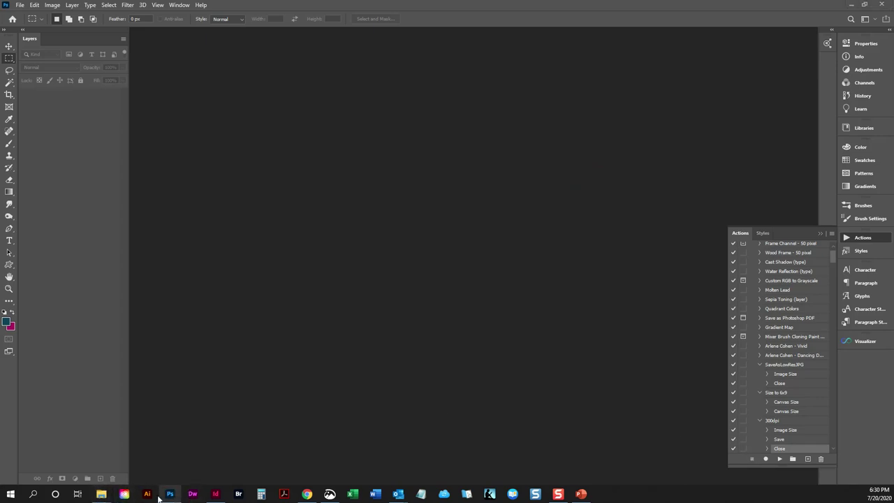
pyautogui.click(238, 494)
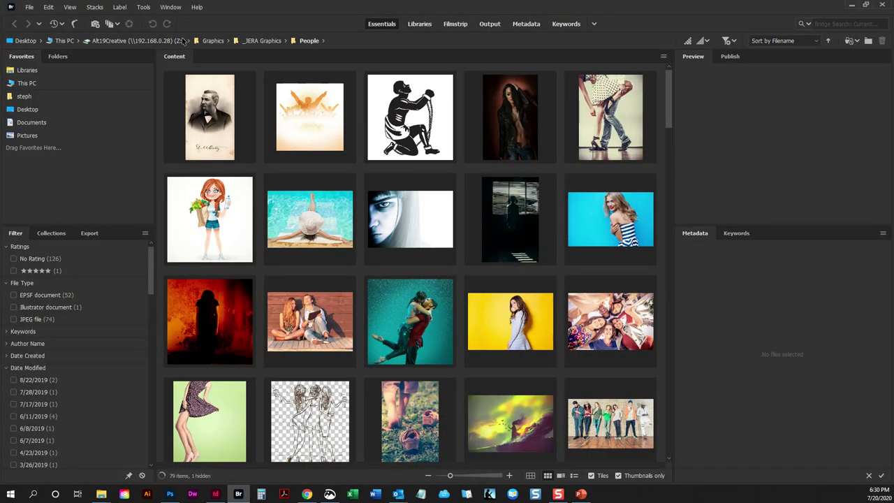
pyautogui.click(178, 40)
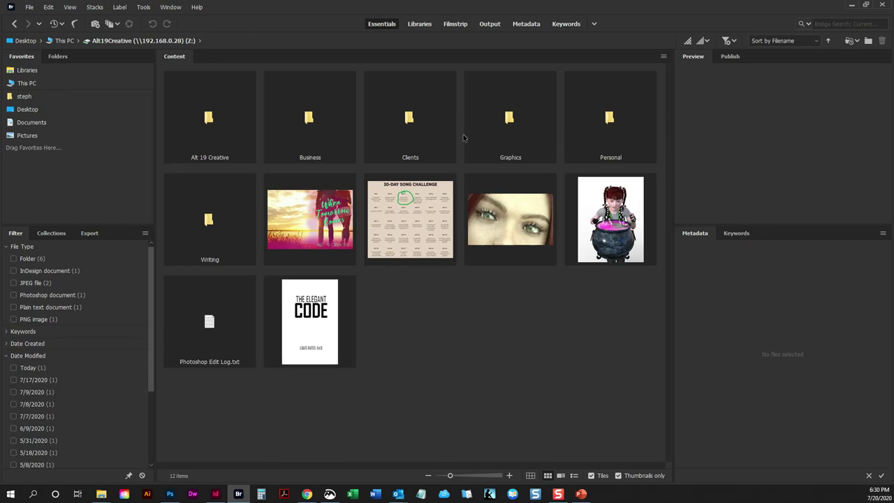
pyautogui.doubleClick(429, 130)
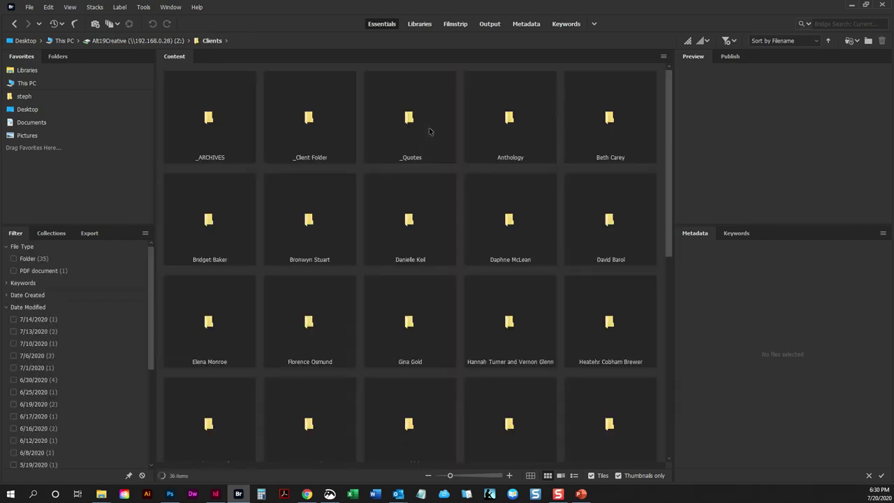
pyautogui.scroll(-5, 433, 237)
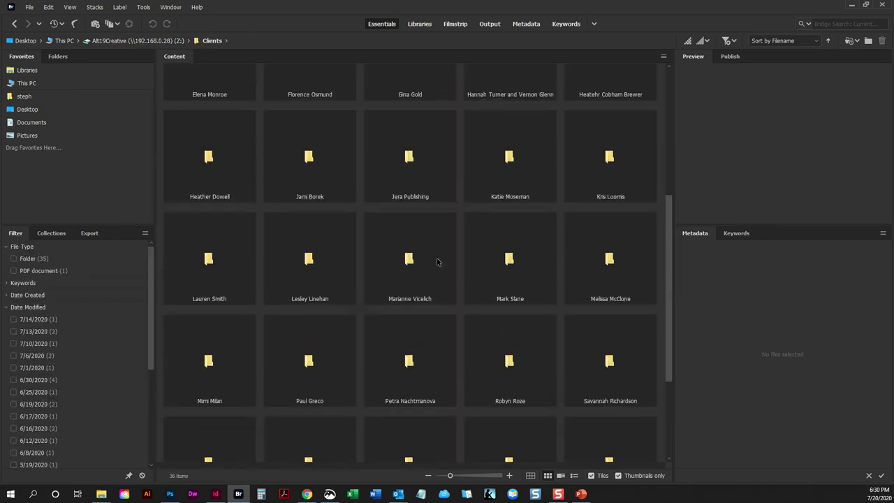
pyautogui.scroll(5, 447, 279)
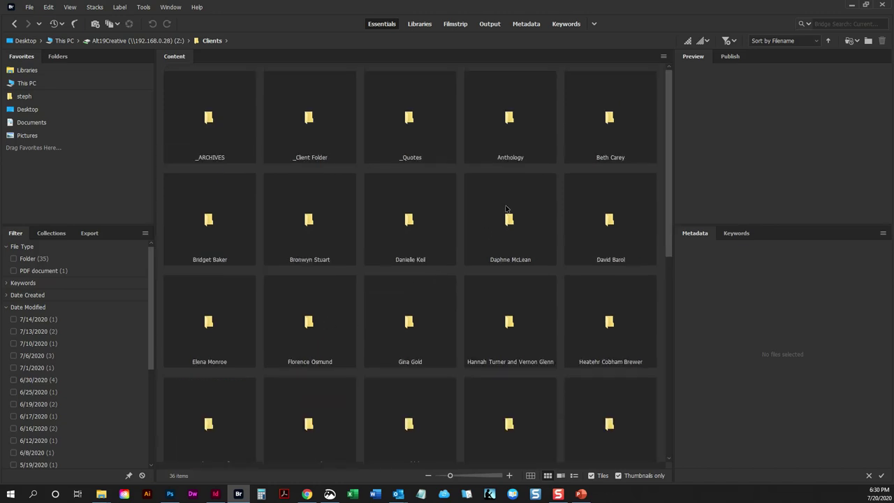
pyautogui.scroll(-2, 426, 308)
pyautogui.doubleClick(410, 312)
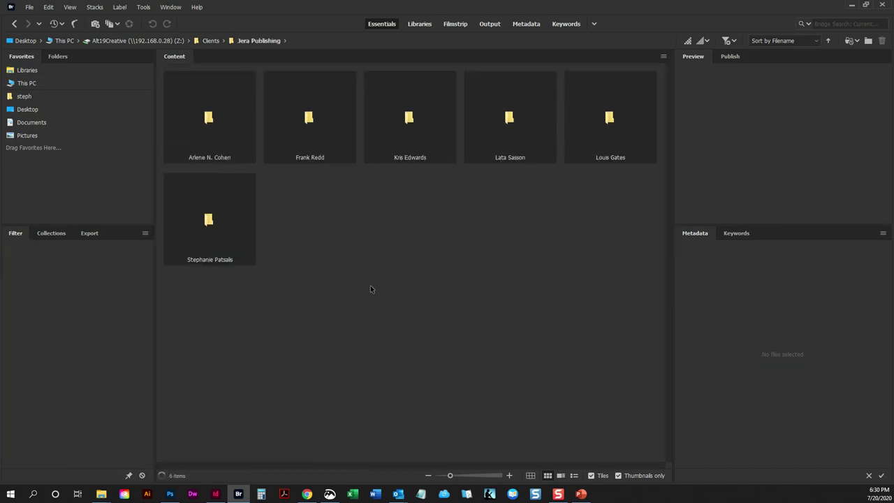
# - Open the Links folder under Athena to Zeus > Interior, going through the cookbook author's folder and its _originals subfolder
pyautogui.doubleClick(224, 202)
pyautogui.click(228, 146)
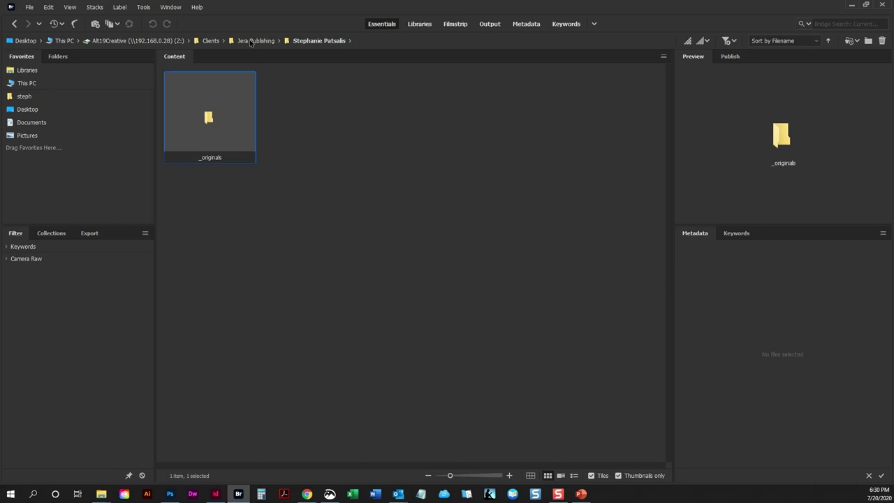
pyautogui.click(319, 150)
pyautogui.doubleClick(250, 112)
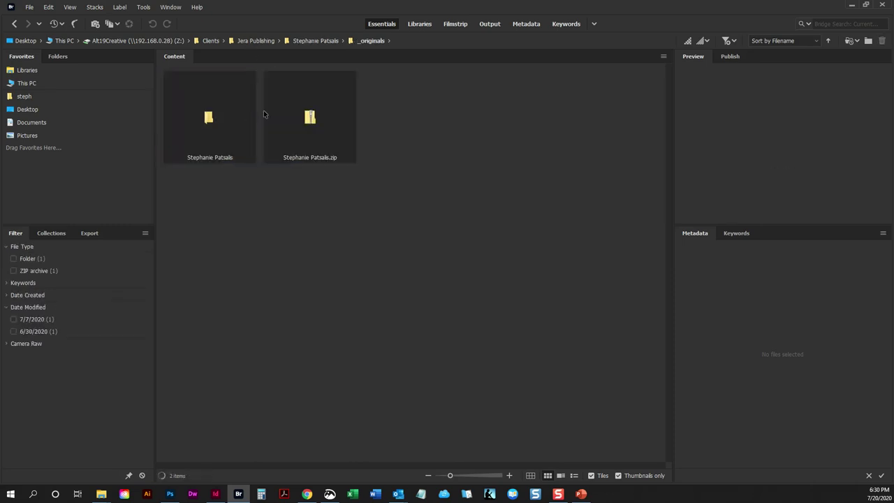
pyautogui.doubleClick(225, 124)
pyautogui.click(225, 124)
pyautogui.doubleClick(225, 128)
pyautogui.click(399, 142)
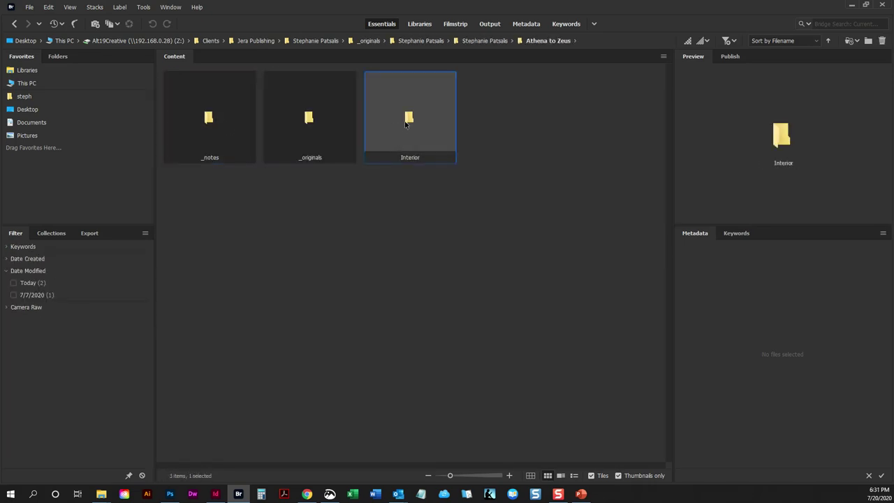
pyautogui.doubleClick(406, 123)
pyautogui.doubleClick(216, 125)
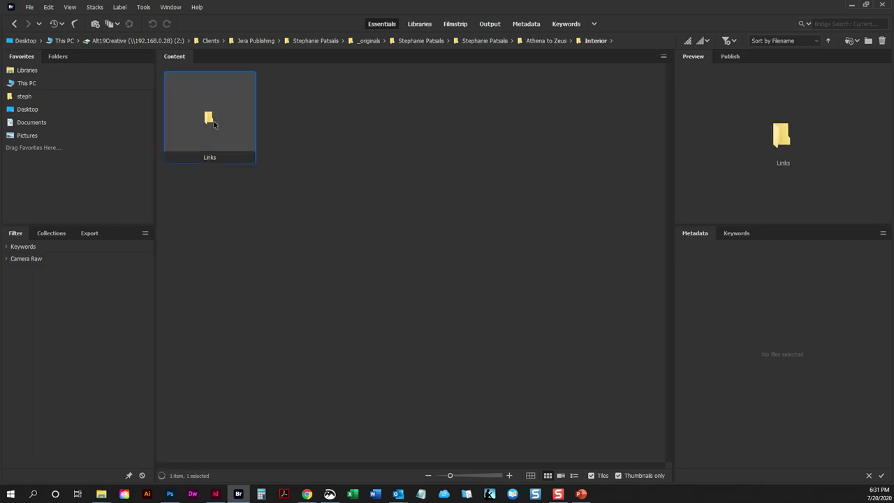
pyautogui.scroll(-1, 218, 131)
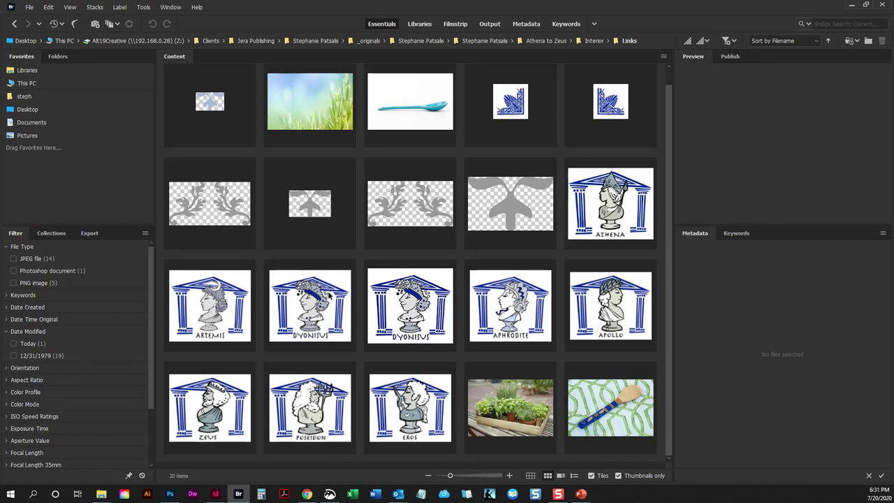
# - Select all images in the Links folder except the already converted image14.psd
pyautogui.click(431, 304)
pyautogui.click(844, 144)
pyautogui.hotkey('ctrl', 'a')
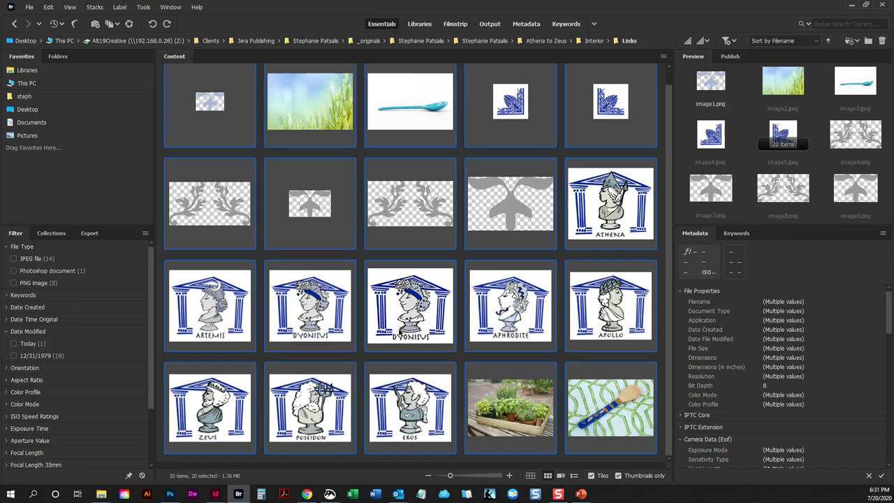
pyautogui.keyDown('ctrl'); pyautogui.click(410, 323); pyautogui.keyUp('ctrl')
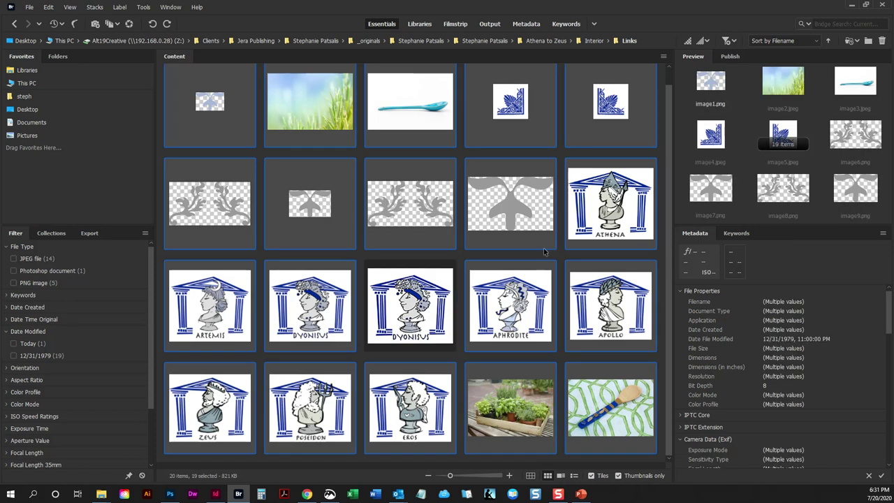
# - Run a Photoshop batch on the selected images with the 300dpi action from Default Actions, source Bridge and destination None
pyautogui.click(143, 9)
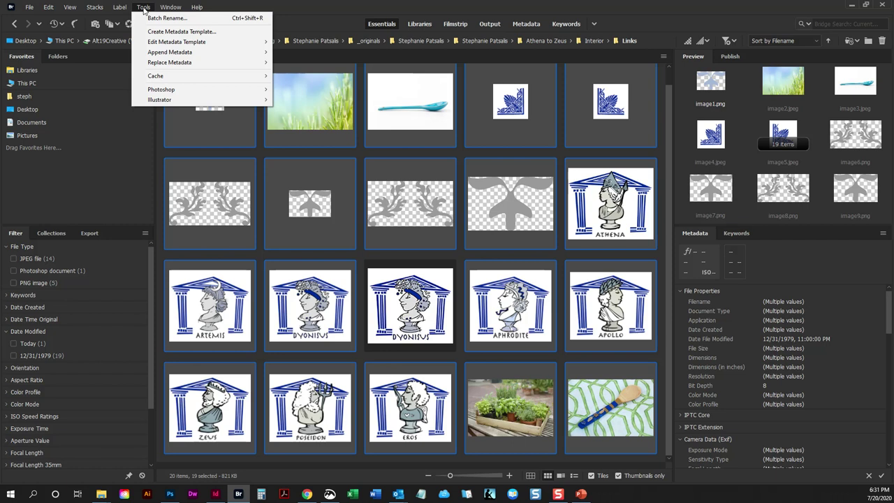
pyautogui.moveTo(173, 91)
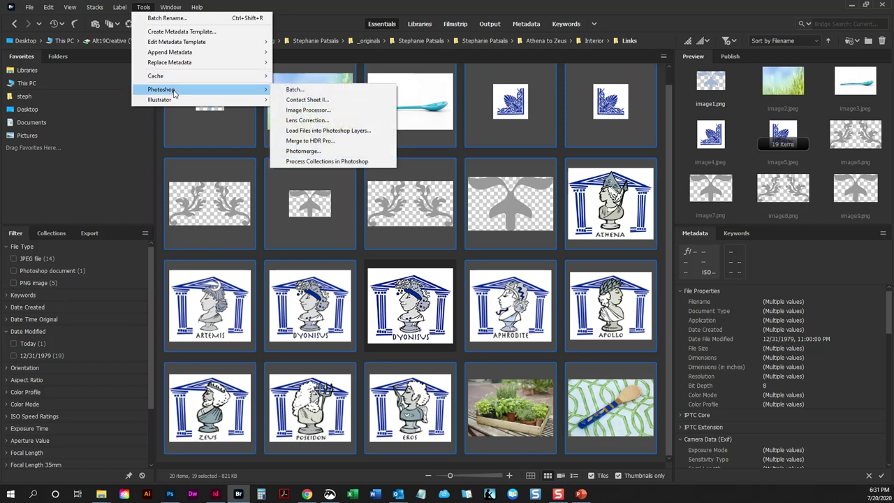
pyautogui.click(298, 89)
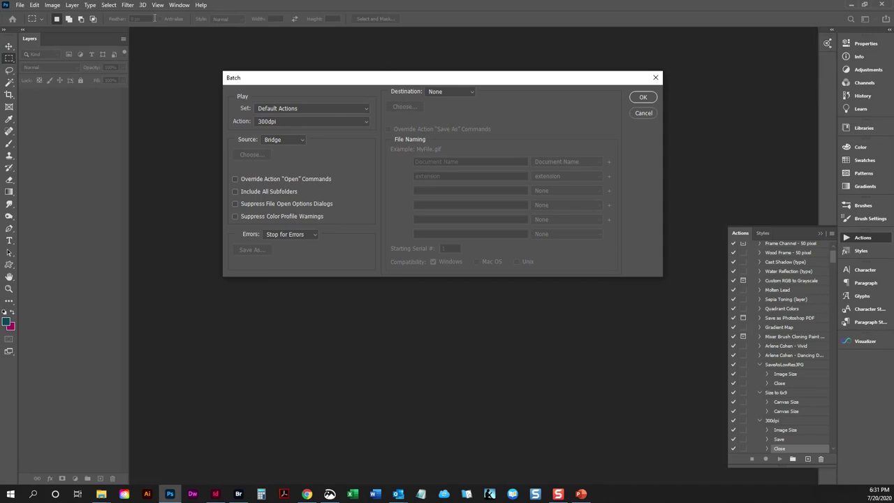
pyautogui.click(290, 109)
pyautogui.click(282, 108)
pyautogui.click(319, 122)
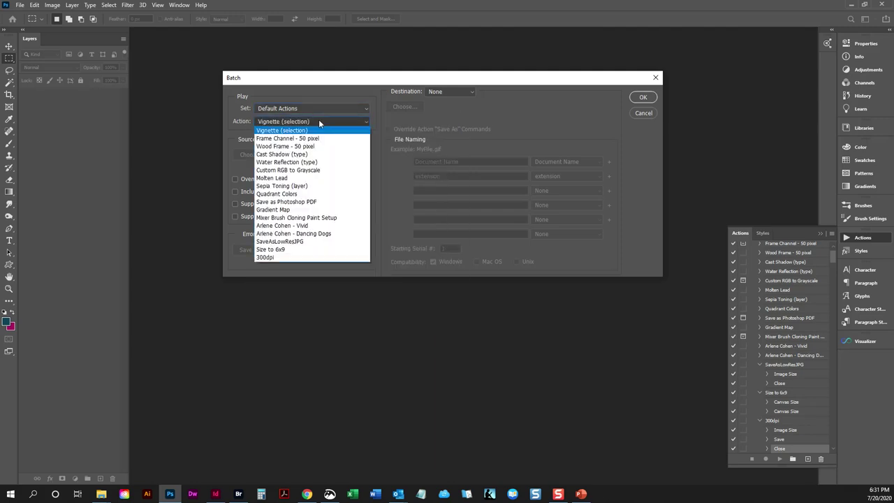
pyautogui.click(276, 257)
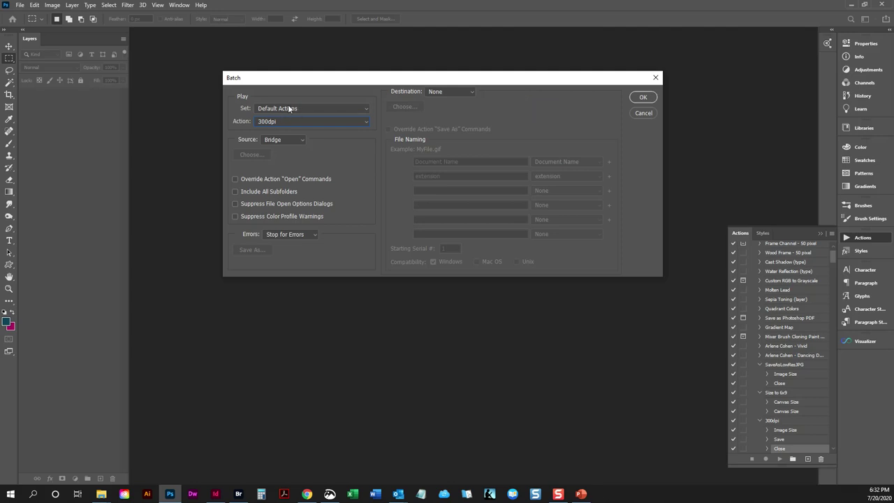
pyautogui.click(632, 98)
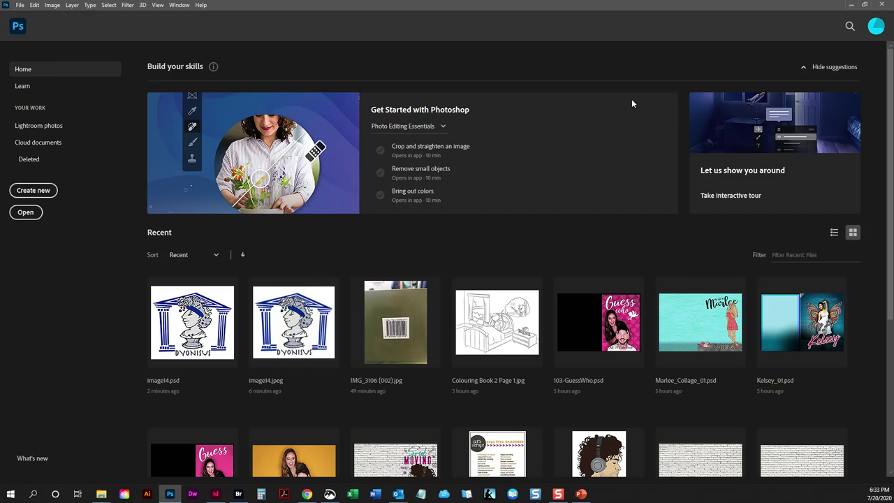
# - Return to Bridge and check the resolution metadata of the converted image19.psd, image18.psd and image5.psd in the Links folder
pyautogui.click(238, 494)
pyautogui.scroll(-8, 442, 324)
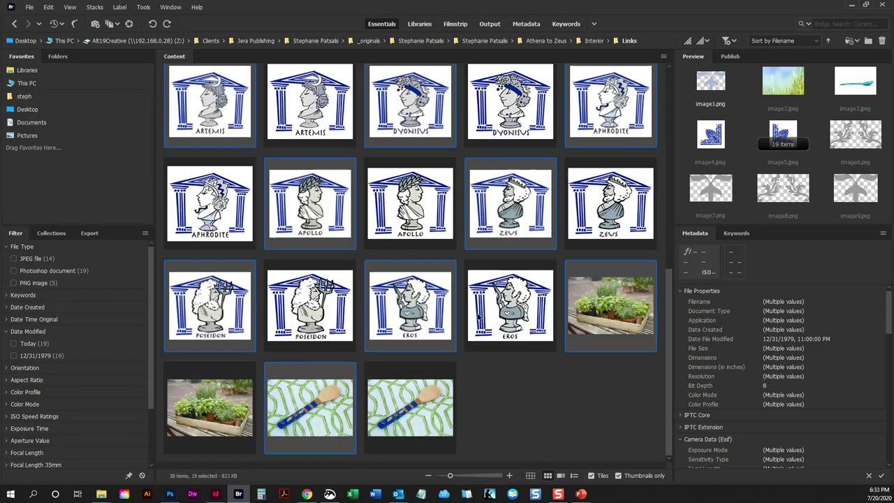
pyautogui.click(518, 306)
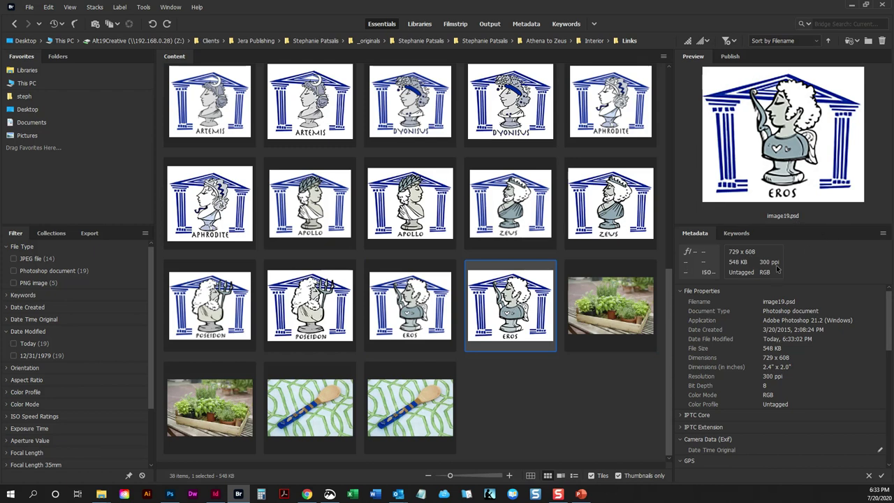
pyautogui.click(330, 312)
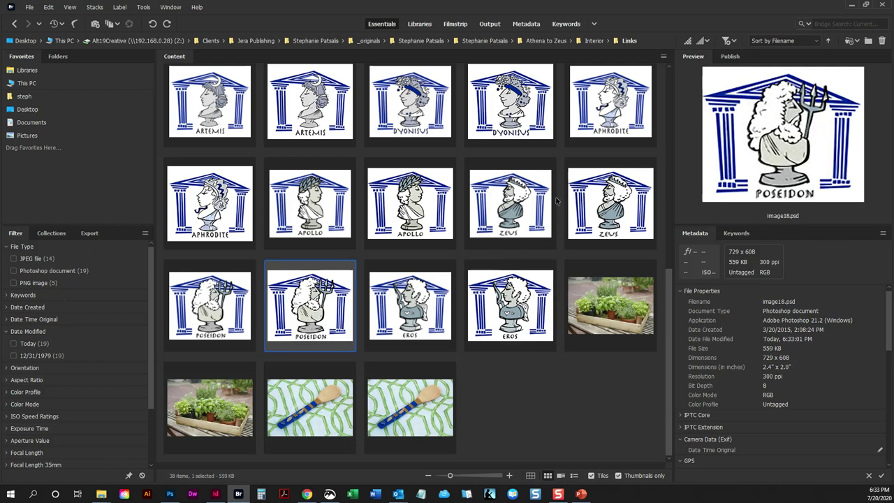
pyautogui.scroll(5, 556, 202)
pyautogui.click(646, 240)
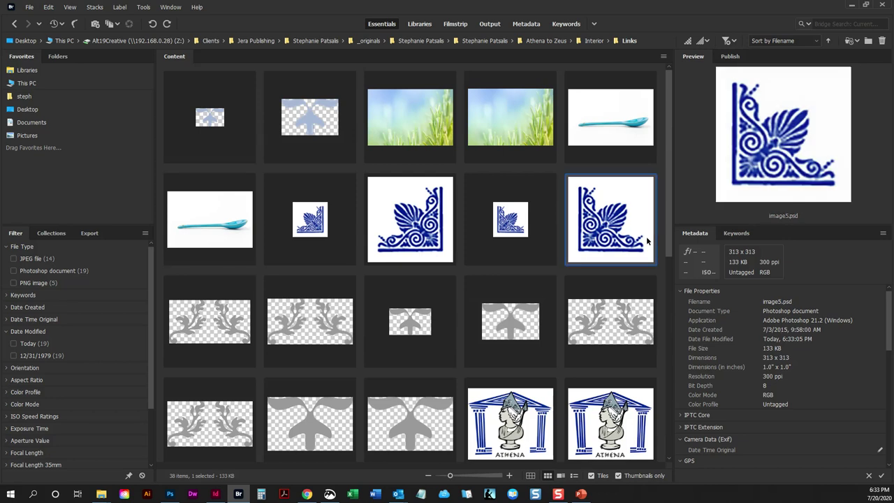